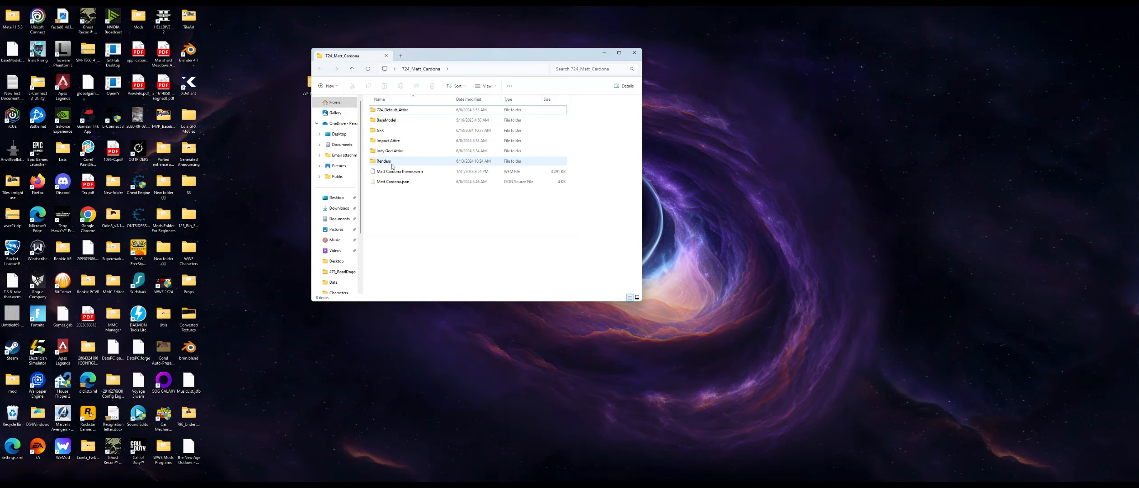
# - Examine the contents of the T24_Matt_Cardona mod folder and its subfolders
pyautogui.click(388, 132)
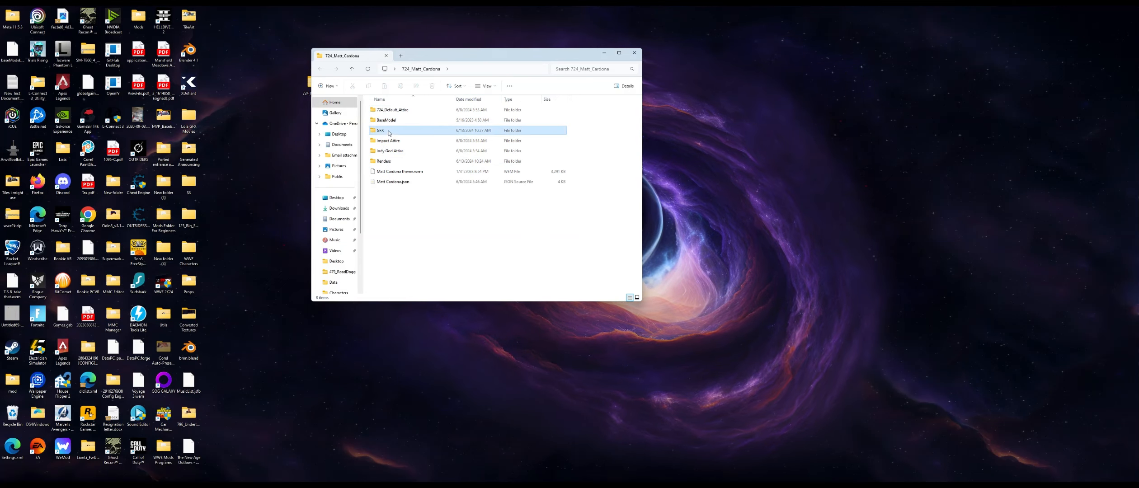
pyautogui.click(402, 174)
pyautogui.click(401, 183)
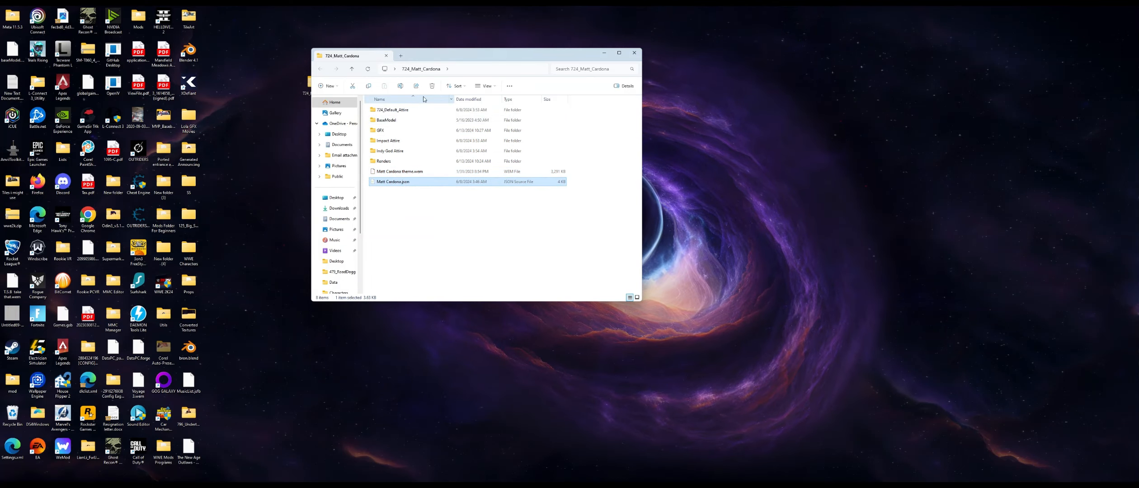
pyautogui.moveTo(451, 54); pyautogui.dragTo(479, 57)
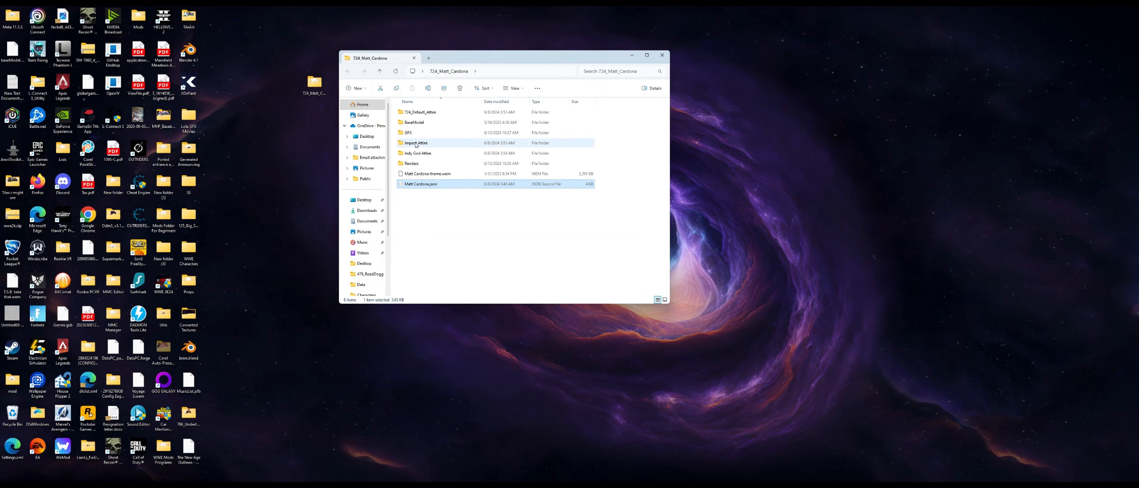
pyautogui.click(429, 143)
pyautogui.click(425, 154)
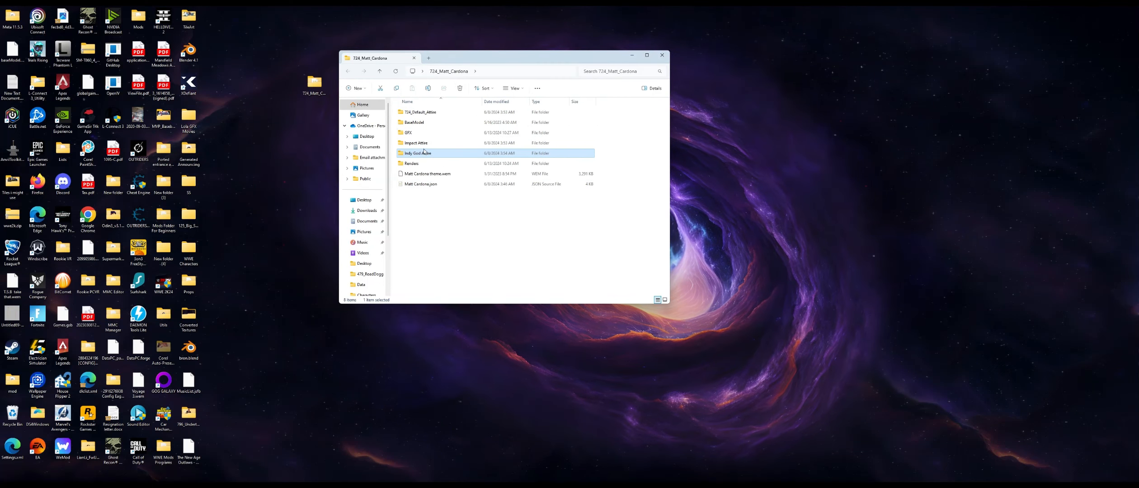
pyautogui.click(427, 113)
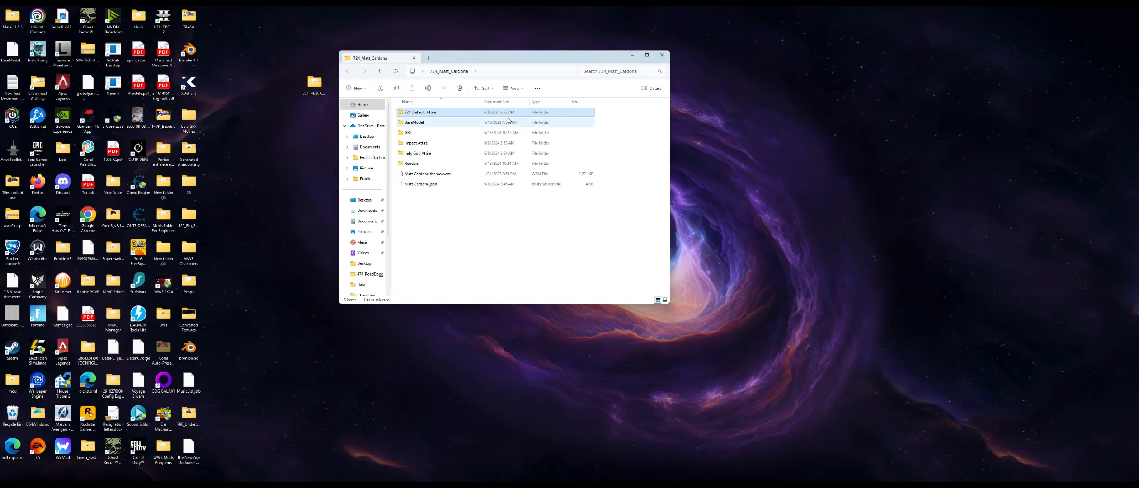
# - Close the mod folder window and copy the T24_Matt_Cardona folder from the desktop into the Cake View CH Characters folder
pyautogui.moveTo(546, 478)
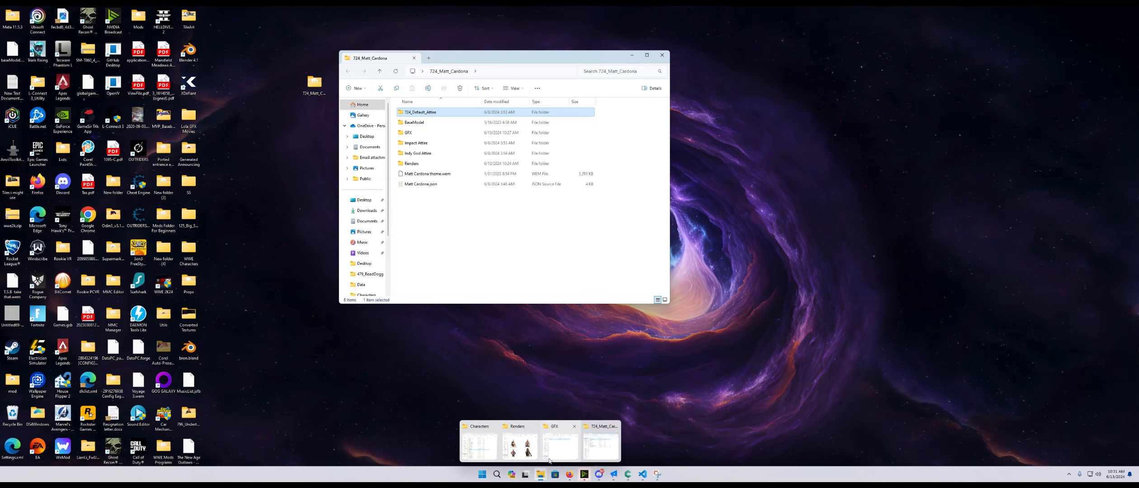
pyautogui.click(492, 446)
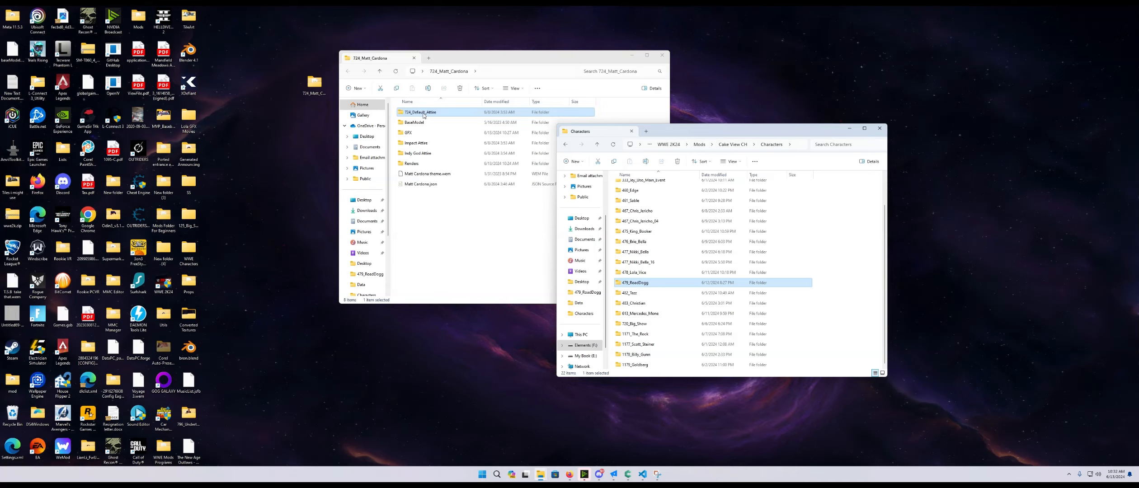
pyautogui.click(662, 54)
pyautogui.moveTo(315, 83); pyautogui.dragTo(854, 292)
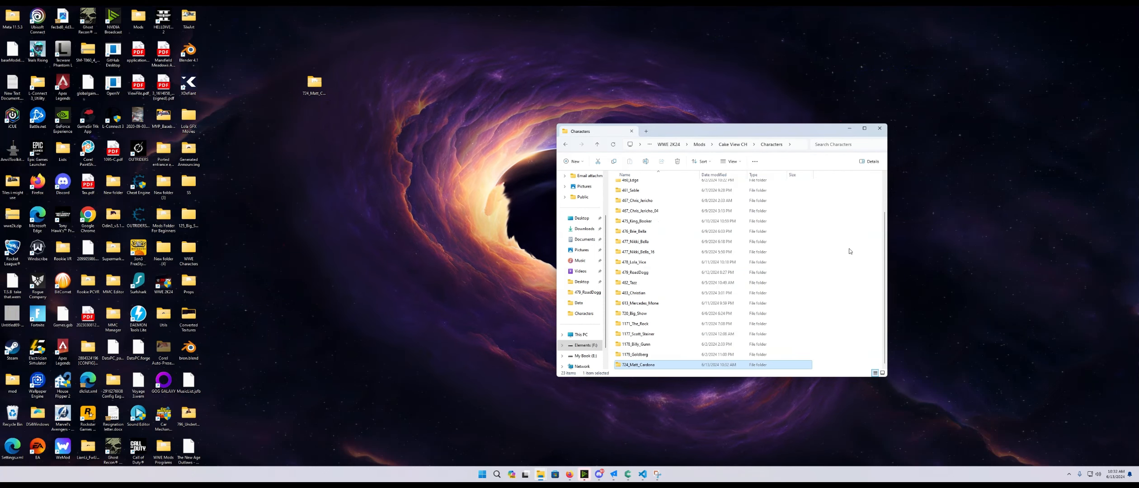
# - Open the copied T24_Matt_Cardona folder and delete the Matt Cardona theme.wem and Matt Cardona.json files
pyautogui.doubleClick(638, 364)
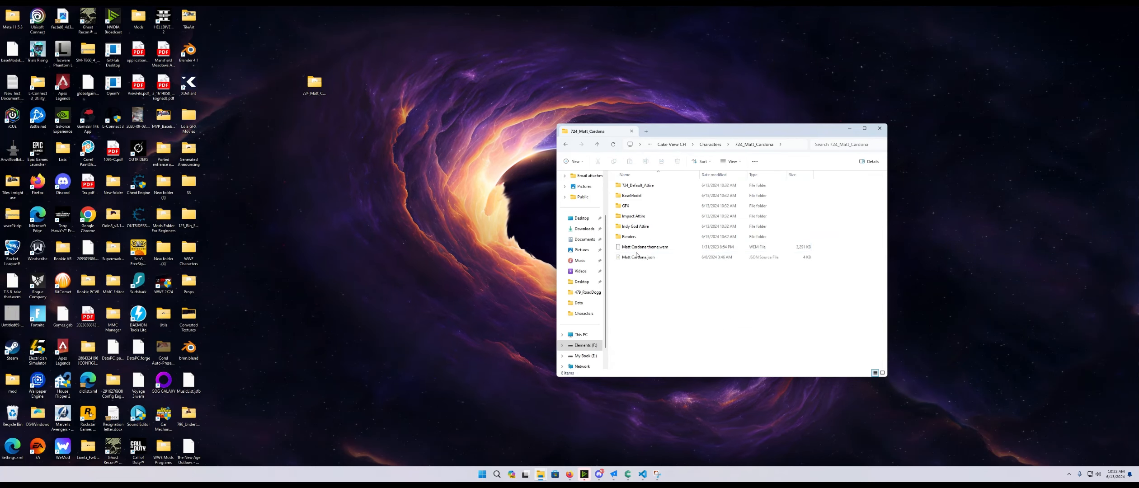
pyautogui.moveTo(638, 265); pyautogui.dragTo(642, 248)
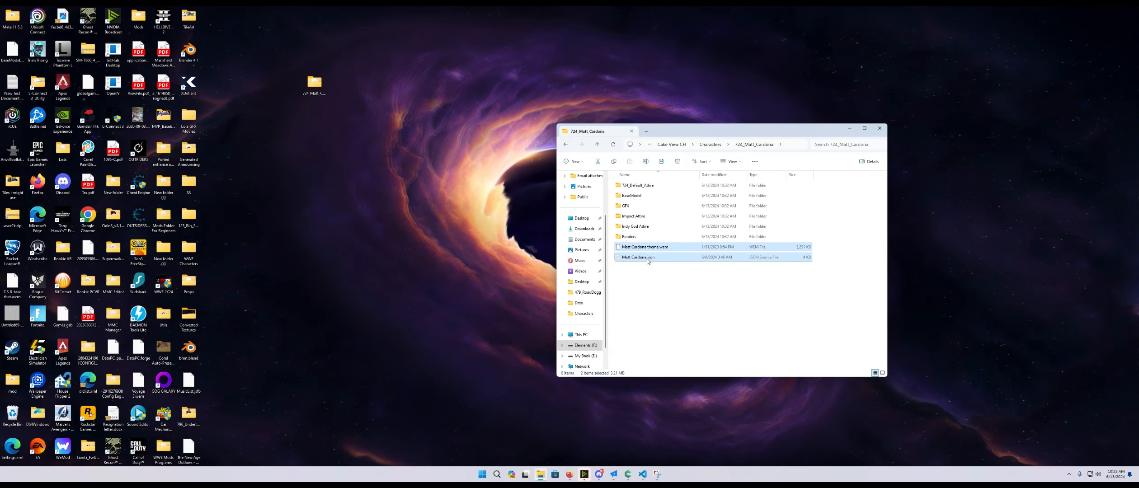
pyautogui.press('Delete')
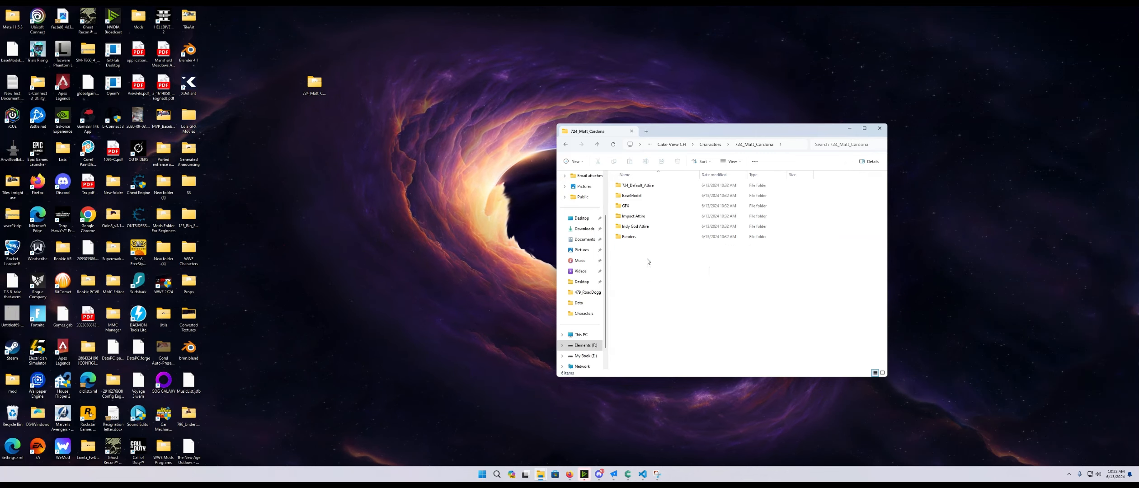
# - Move Matt_Cardona.dds from the character's Renders folder into the Mods\Renders\UI\Renders folder
pyautogui.doubleClick(630, 238)
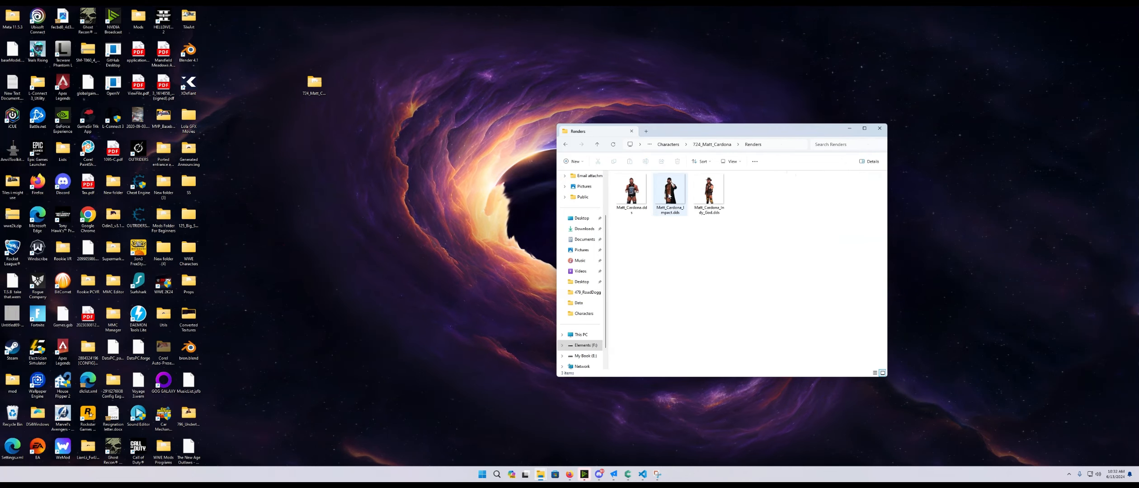
pyautogui.moveTo(538, 477)
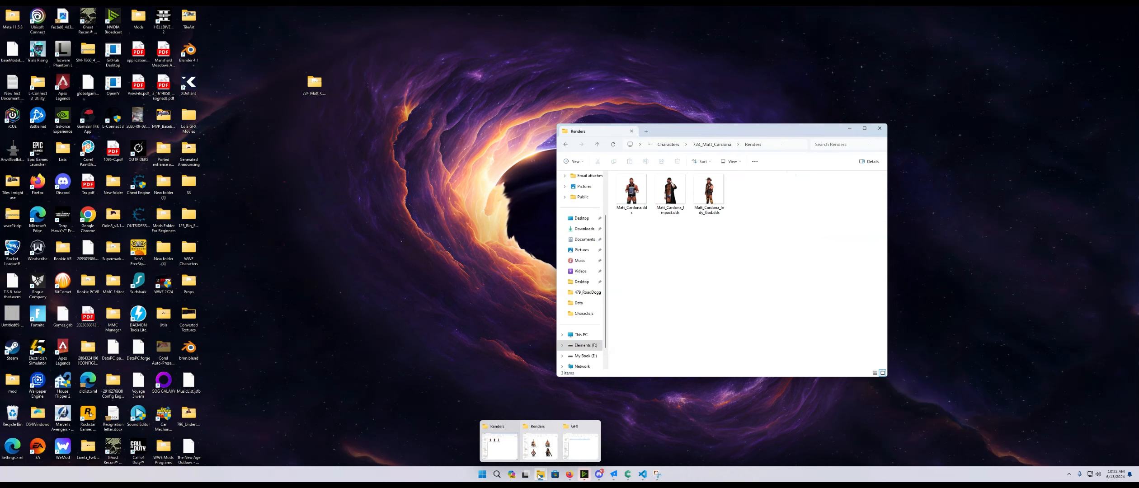
pyautogui.click(540, 446)
pyautogui.moveTo(736, 141); pyautogui.dragTo(365, 122)
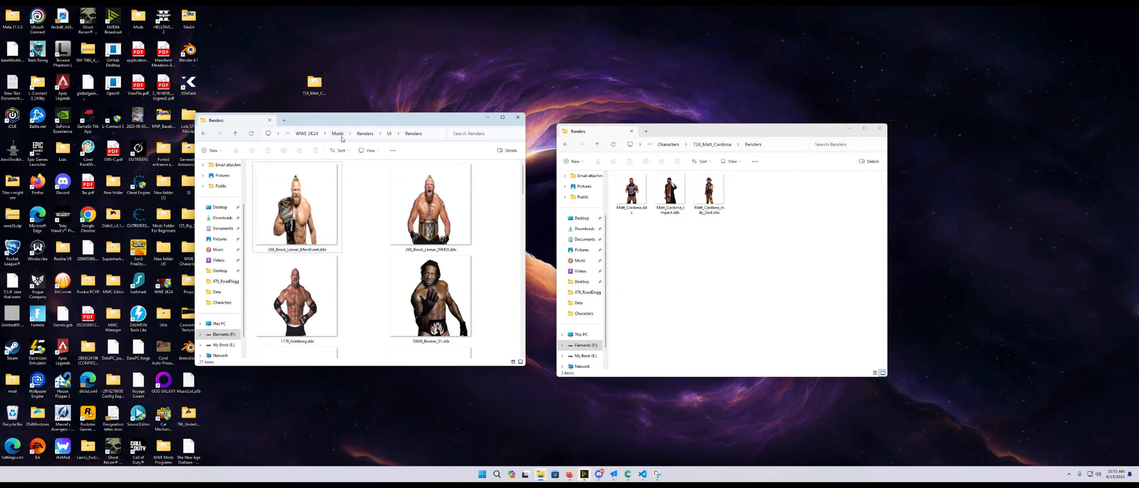
pyautogui.scroll(-10, 452, 249)
pyautogui.scroll(-1, 583, 271)
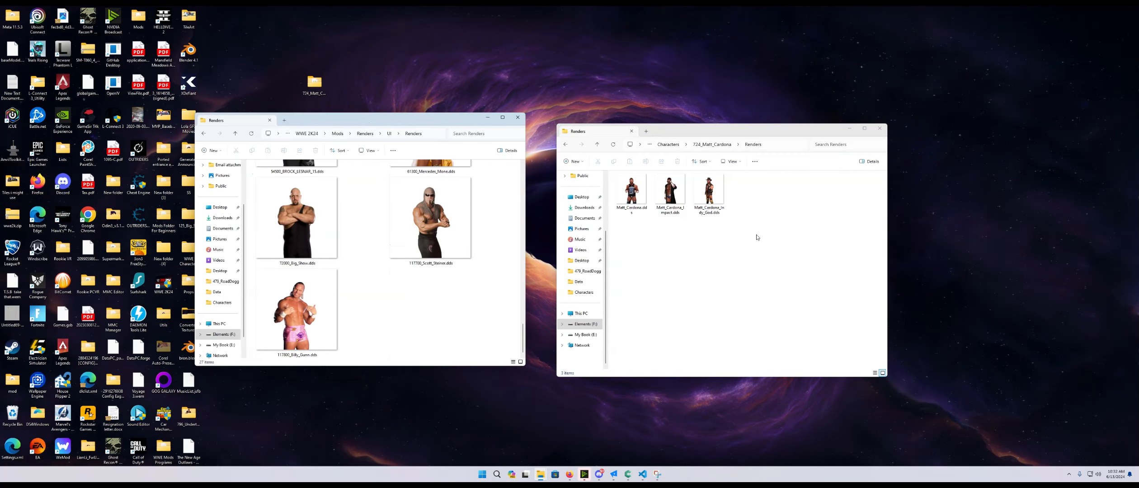
pyautogui.moveTo(757, 238); pyautogui.dragTo(509, 323)
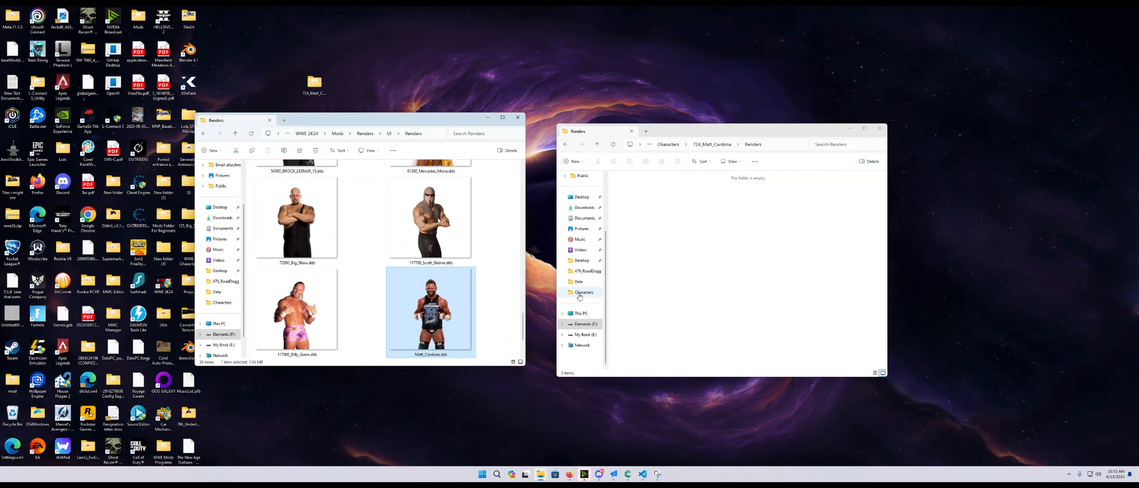
# - Return to the T24_Matt_Cardona folder and delete its empty Renders folder
pyautogui.click(621, 177)
pyautogui.hotkey('alt', 'Left')
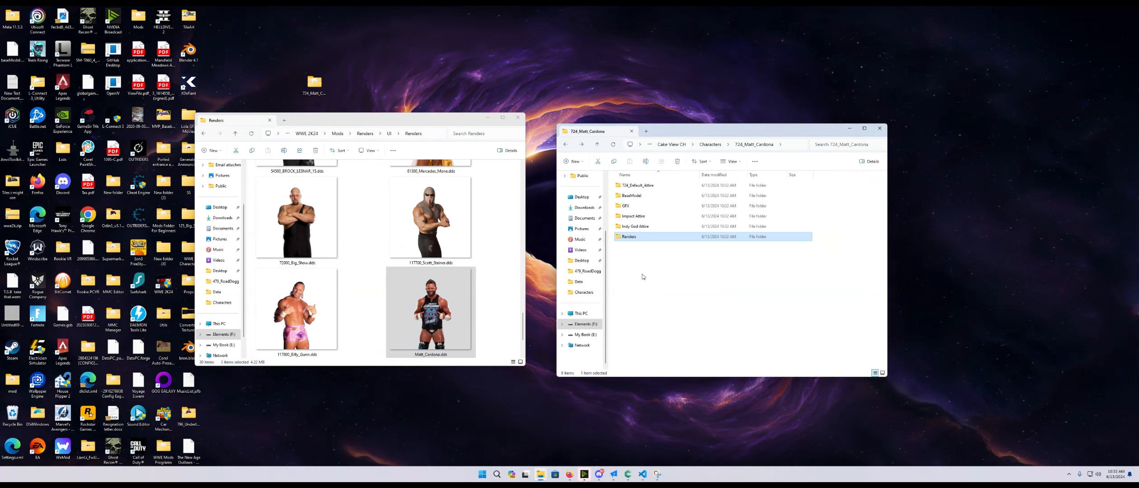
pyautogui.press('Delete')
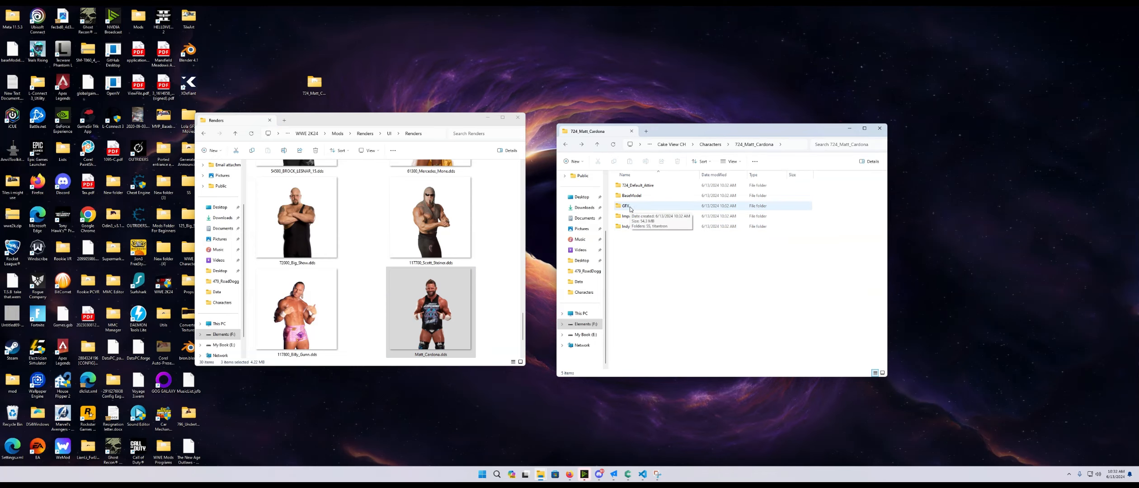
# - Move the 724_Matt_Cardona folder from the character's GFX\SS folder into Mods\GFX\Movies\SS
pyautogui.moveTo(542, 472)
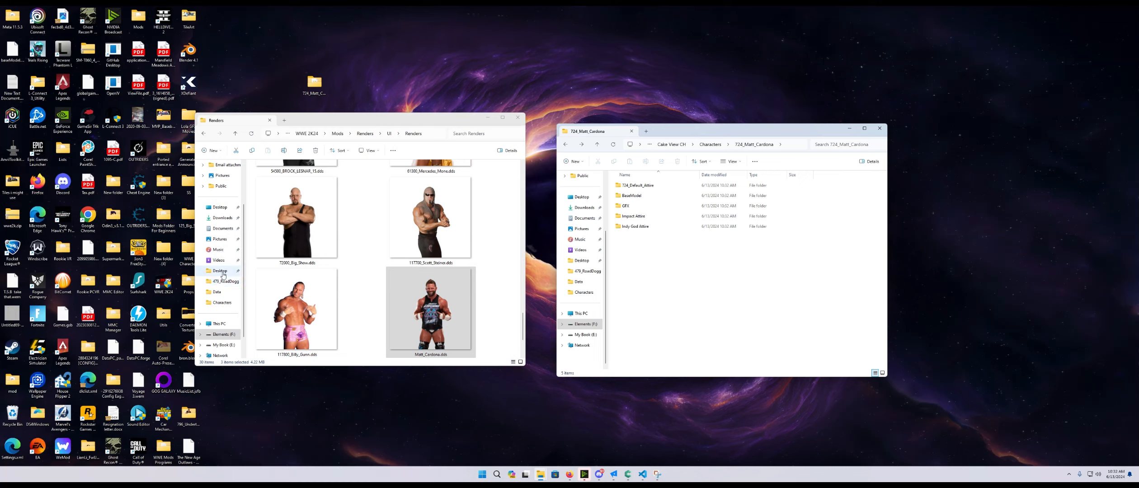
pyautogui.click(337, 134)
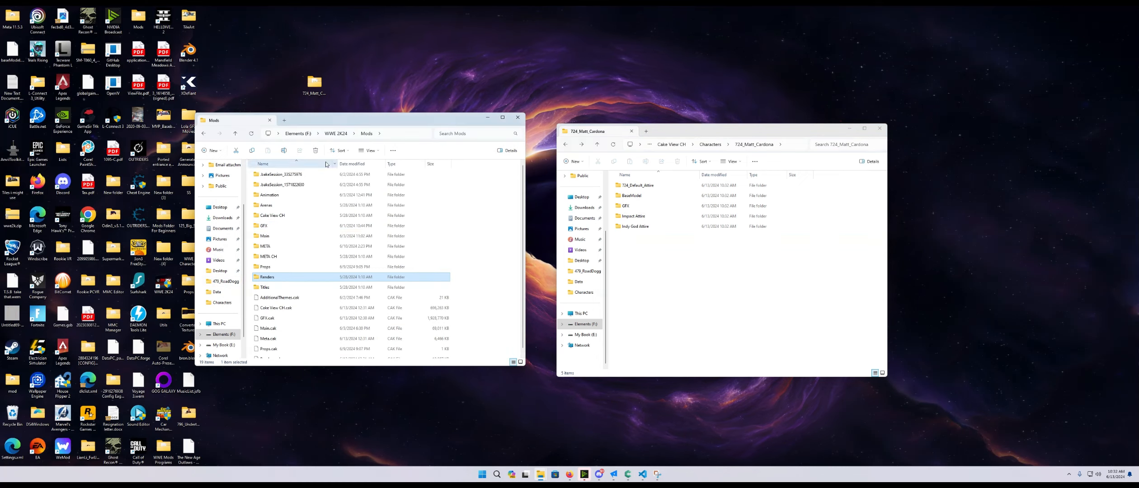
pyautogui.doubleClick(272, 227)
pyautogui.doubleClick(269, 175)
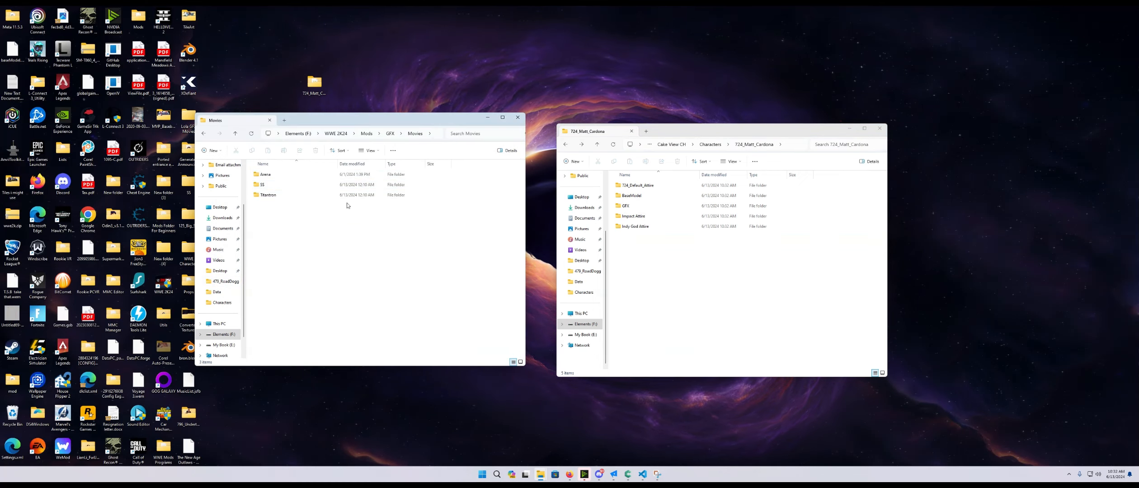
pyautogui.doubleClick(625, 206)
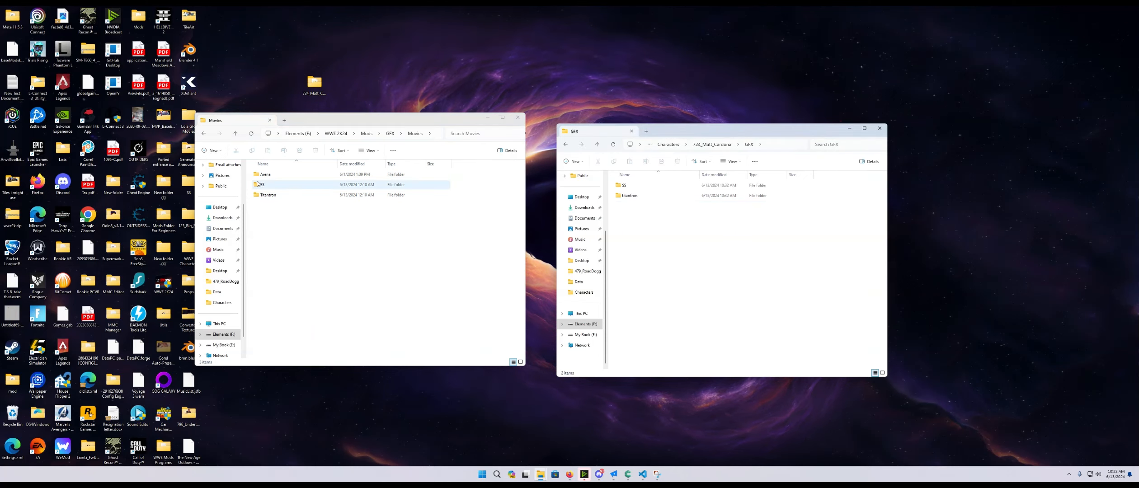
pyautogui.click(265, 185)
pyautogui.doubleClick(264, 185)
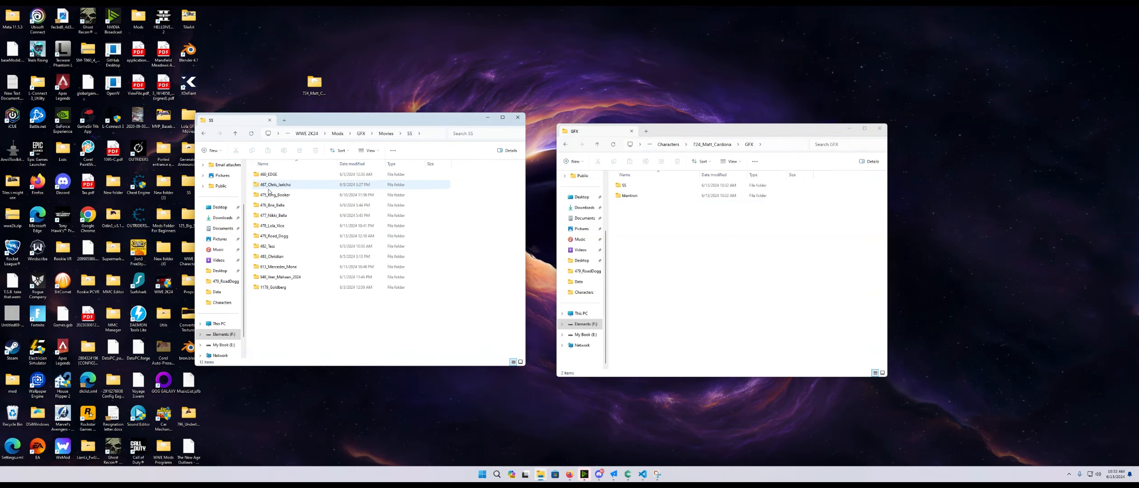
pyautogui.doubleClick(624, 185)
pyautogui.click(635, 187)
pyautogui.moveTo(634, 188); pyautogui.dragTo(273, 318)
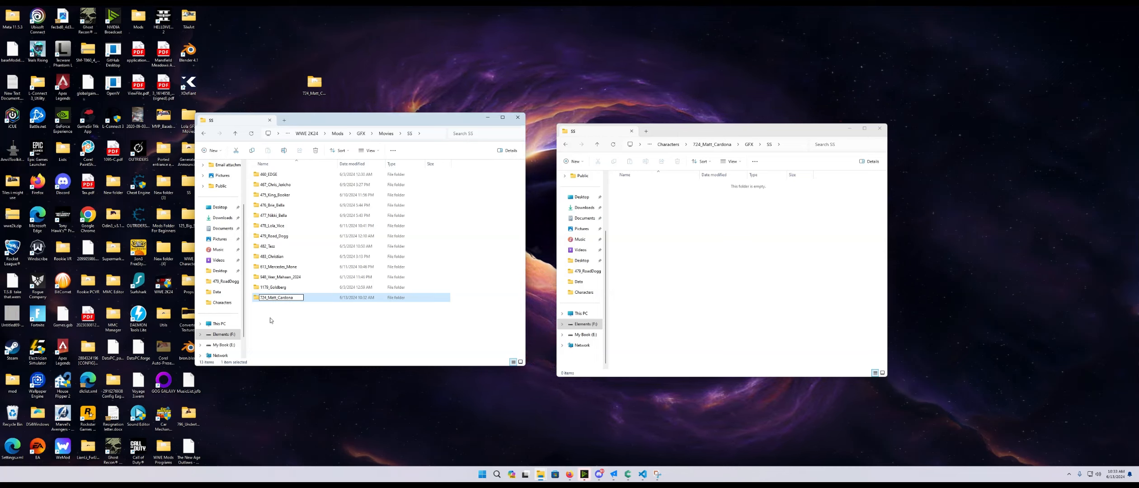
# - Inspect the contents of the moved 724_Matt_Cardona folder, then return to the Movies folder
pyautogui.click(281, 337)
pyautogui.doubleClick(277, 297)
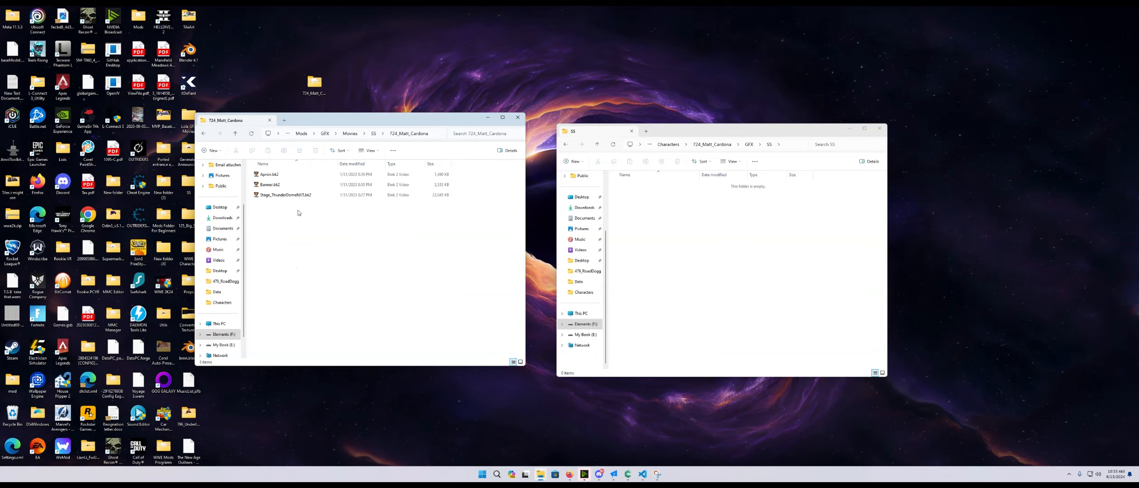
pyautogui.click(204, 134)
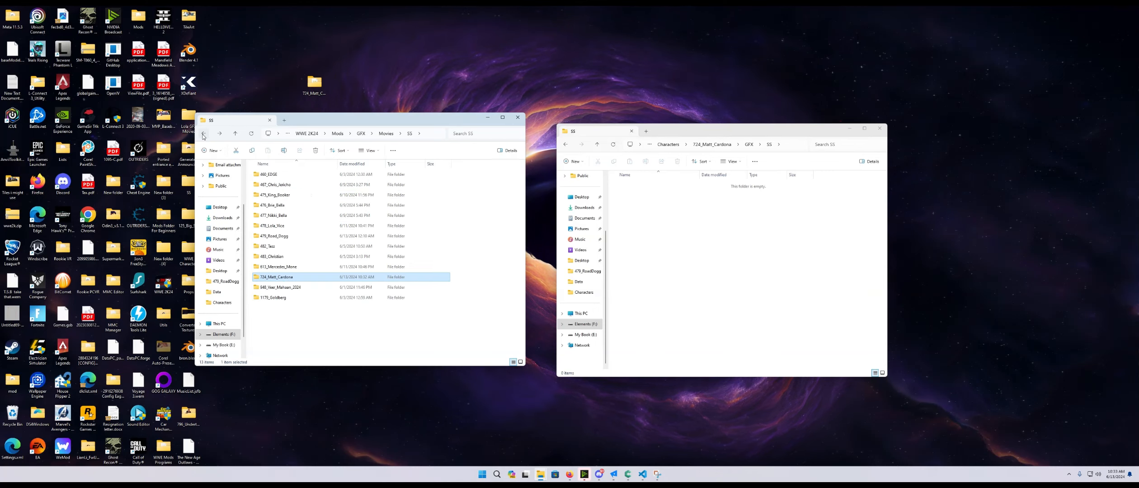
pyautogui.click(203, 134)
# - Move ent_0962_0_0.bke2 from the character's GFX\Titantron folder into Mods\GFX\Movies\Titantron
pyautogui.doubleClick(289, 194)
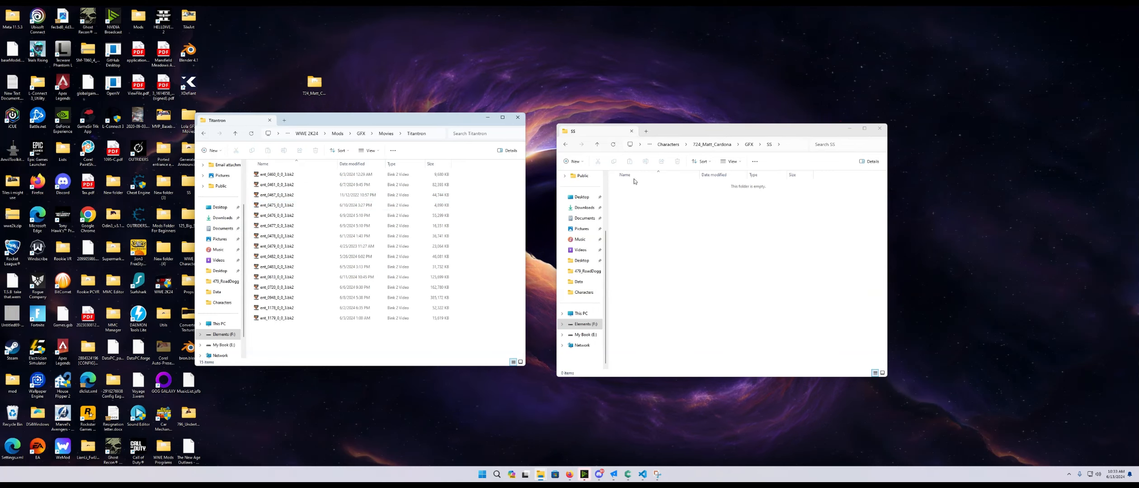
pyautogui.click(565, 145)
pyautogui.doubleClick(638, 195)
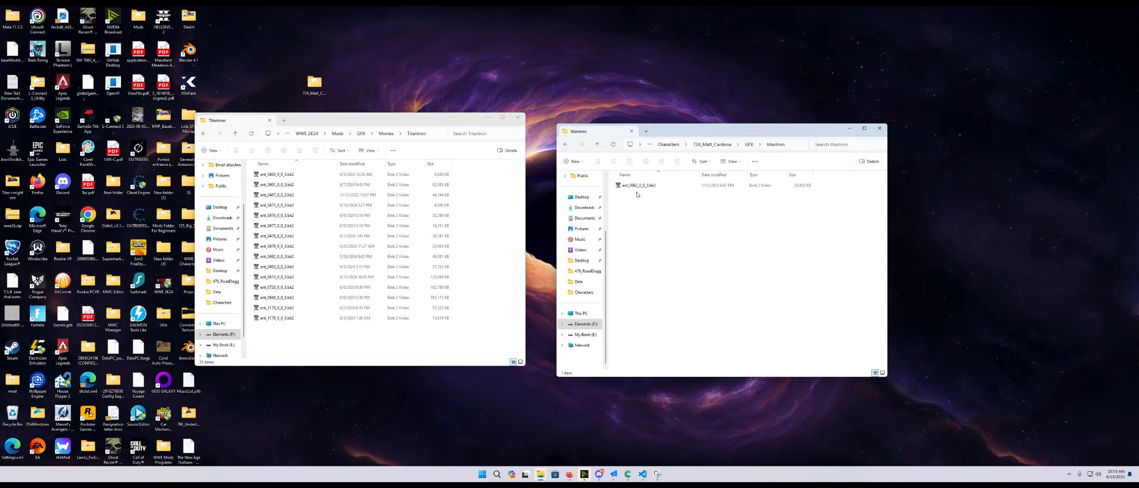
pyautogui.moveTo(638, 188); pyautogui.dragTo(279, 337)
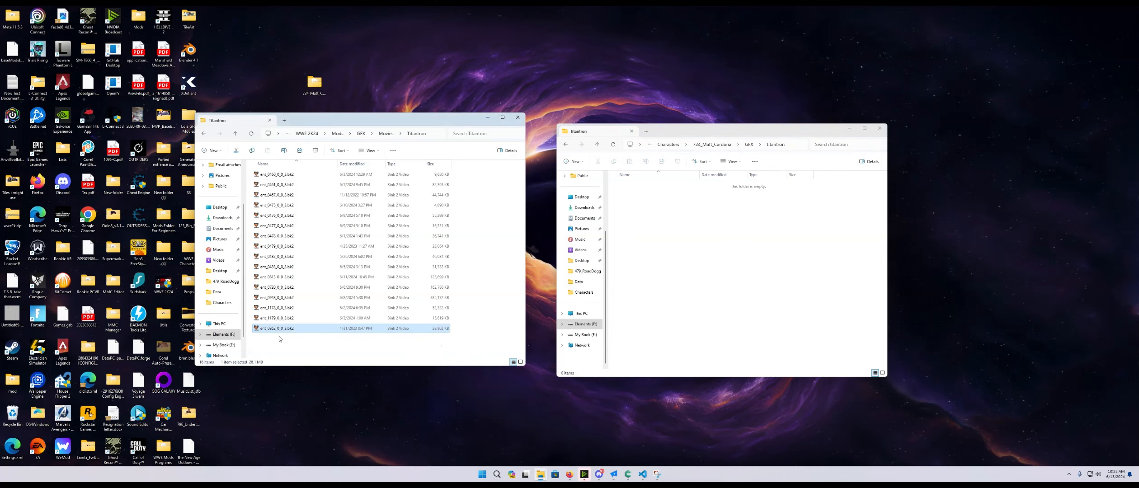
# - Rename the moved titantron file to ent_2724_0_0.bke2
pyautogui.click(274, 329)
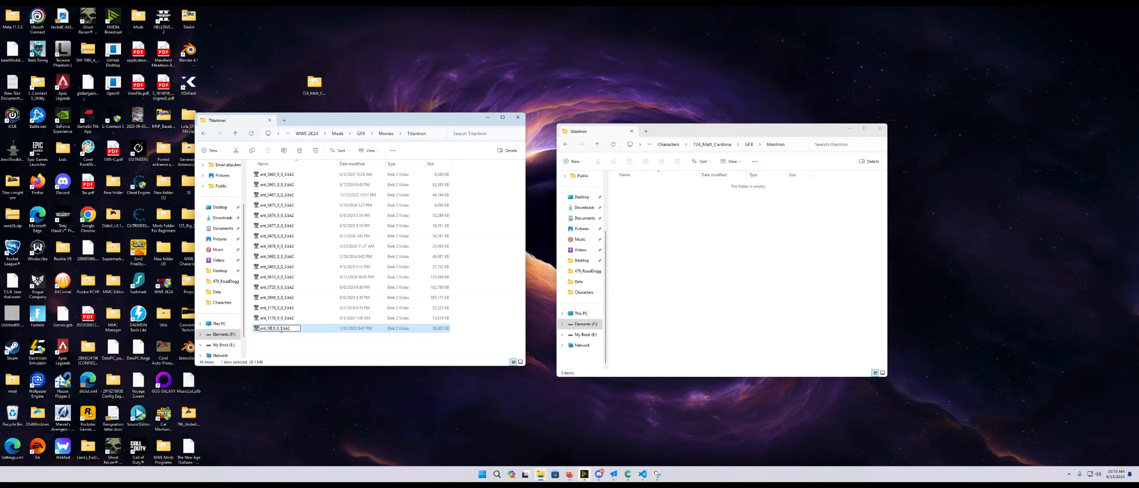
pyautogui.write('724')
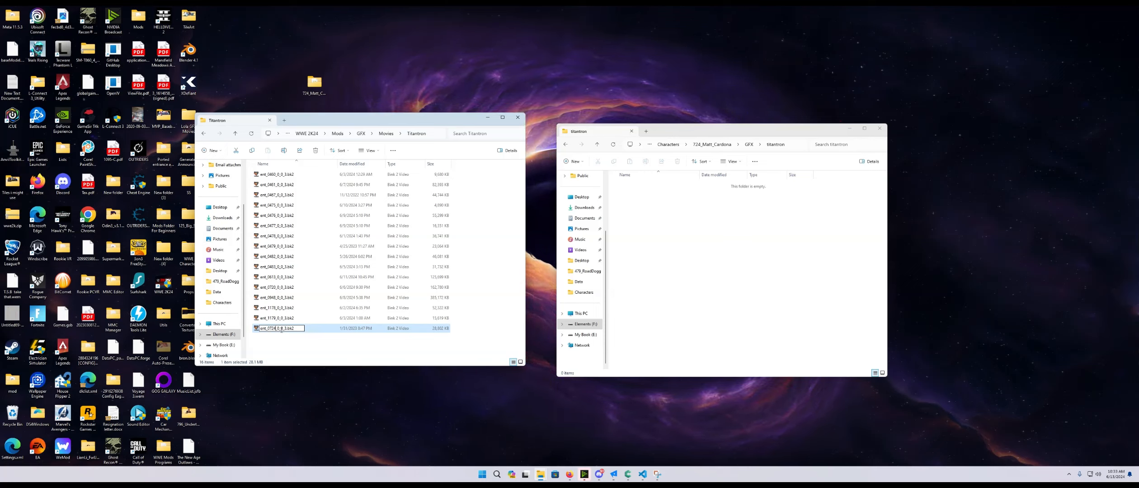
pyautogui.press('Return')
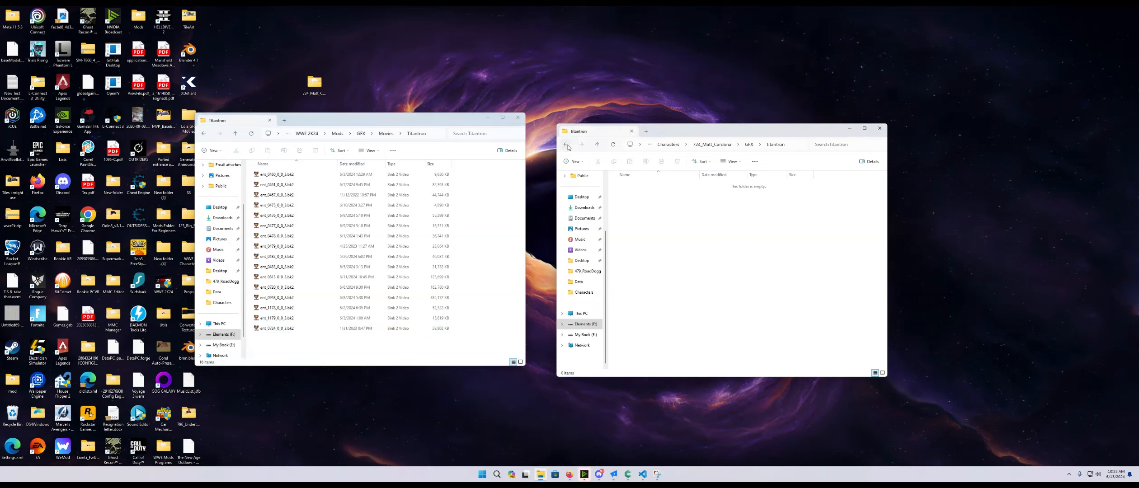
# - Return to the T24_Matt_Cardona folder and delete its GFX folder
pyautogui.click(567, 145)
pyautogui.click(568, 146)
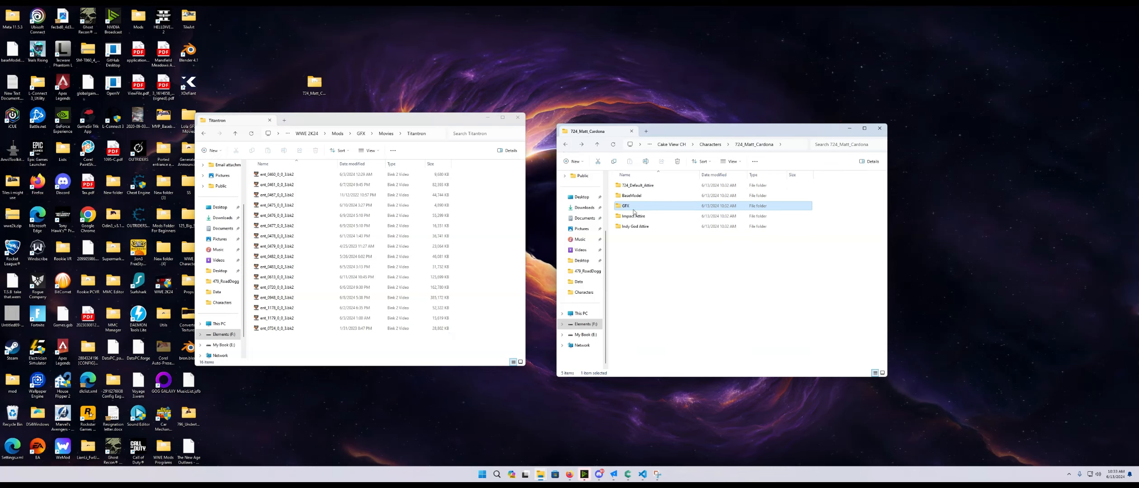
pyautogui.press('Delete')
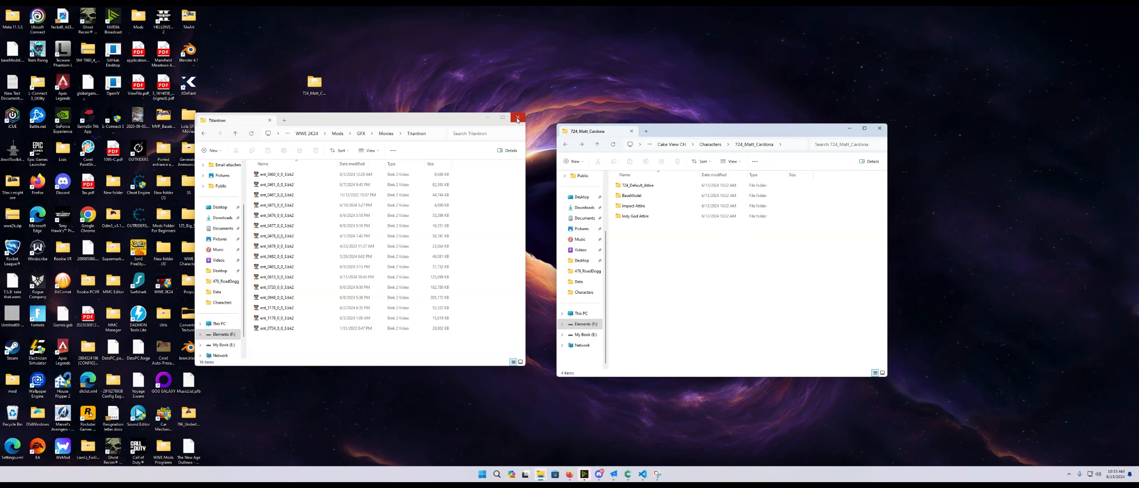
# - Close the Titantron window and move the T24_Matt_Cardona window toward the centre
pyautogui.click(518, 119)
pyautogui.moveTo(817, 135); pyautogui.dragTo(524, 120)
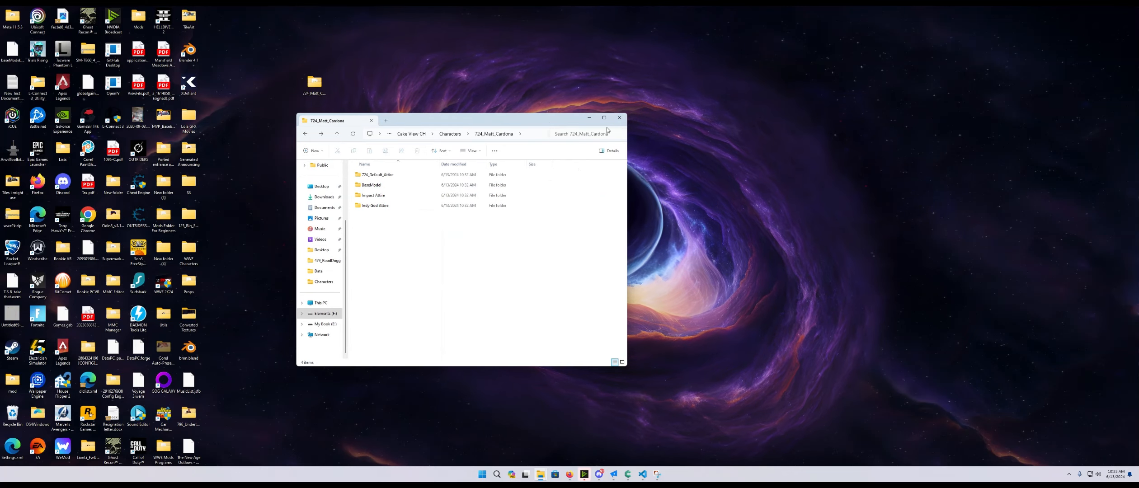
# - Open the game's Mods\Renders\UI\Renders folder and rename Matt_Cardona.dds to 72400_Matt_Cardona.dds
pyautogui.click(619, 118)
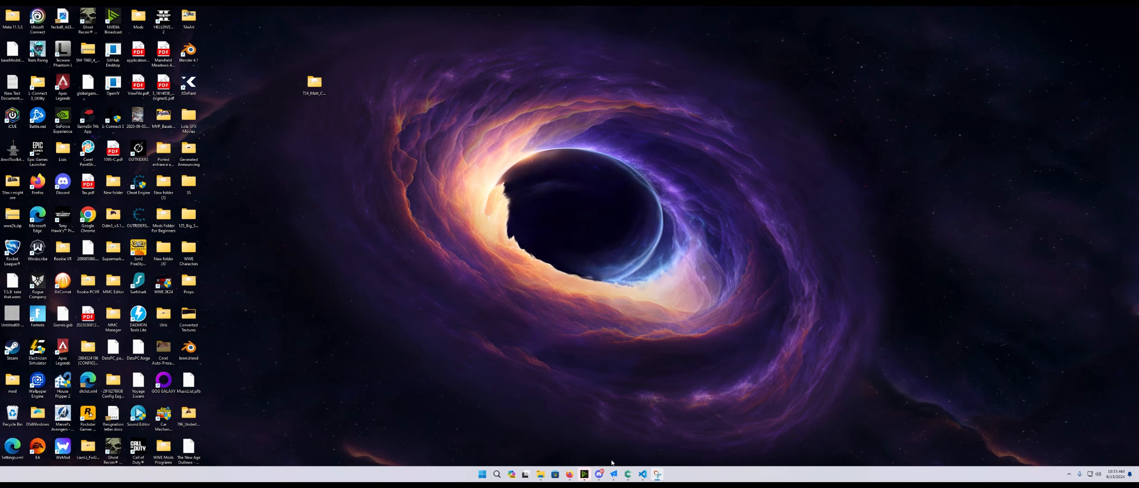
pyautogui.moveTo(544, 477)
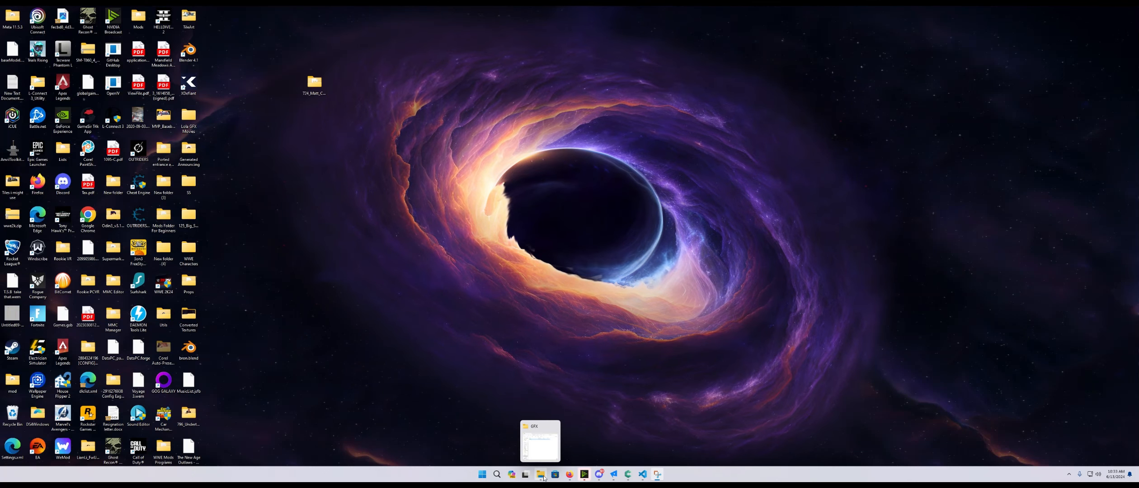
pyautogui.click(539, 453)
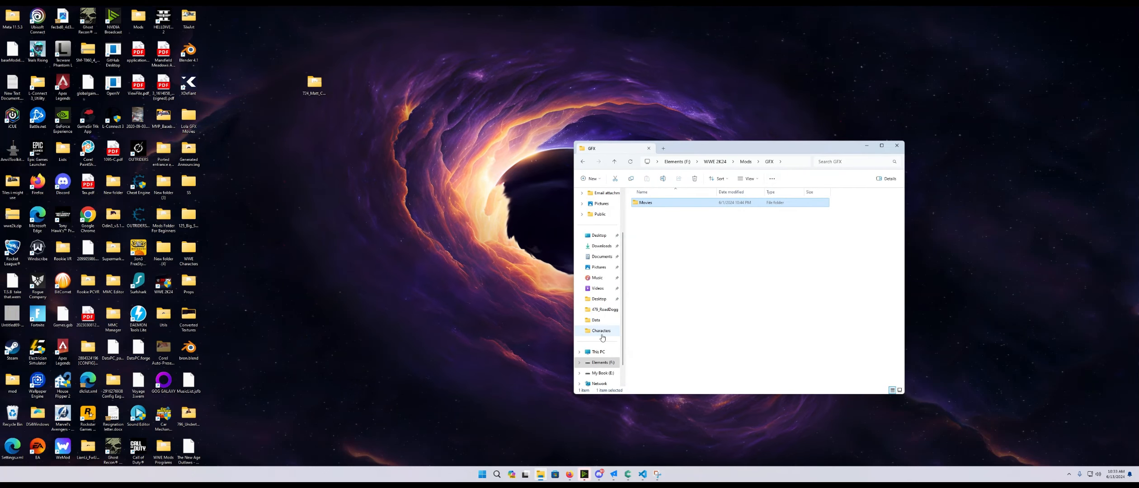
pyautogui.click(746, 161)
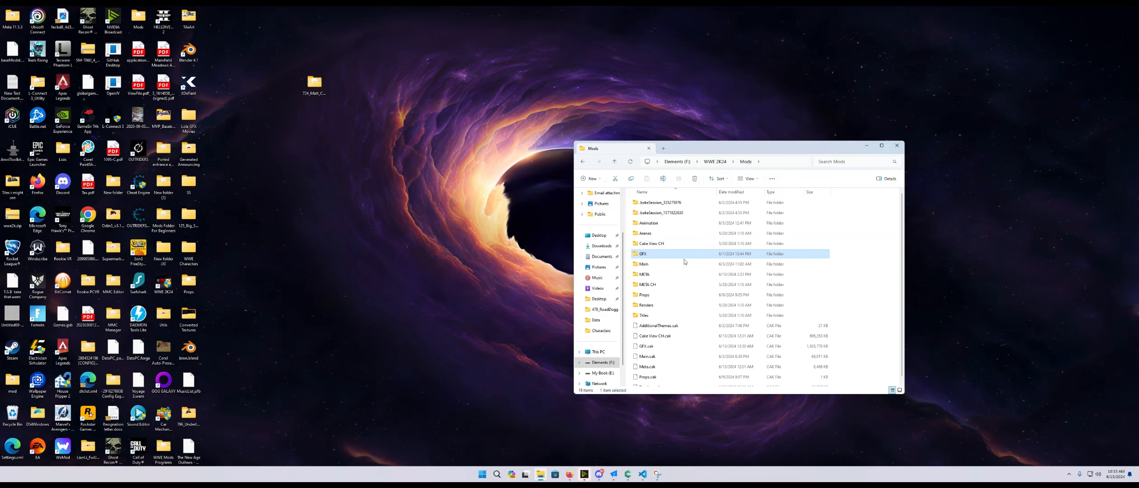
pyautogui.doubleClick(646, 306)
pyautogui.doubleClick(648, 203)
pyautogui.doubleClick(648, 212)
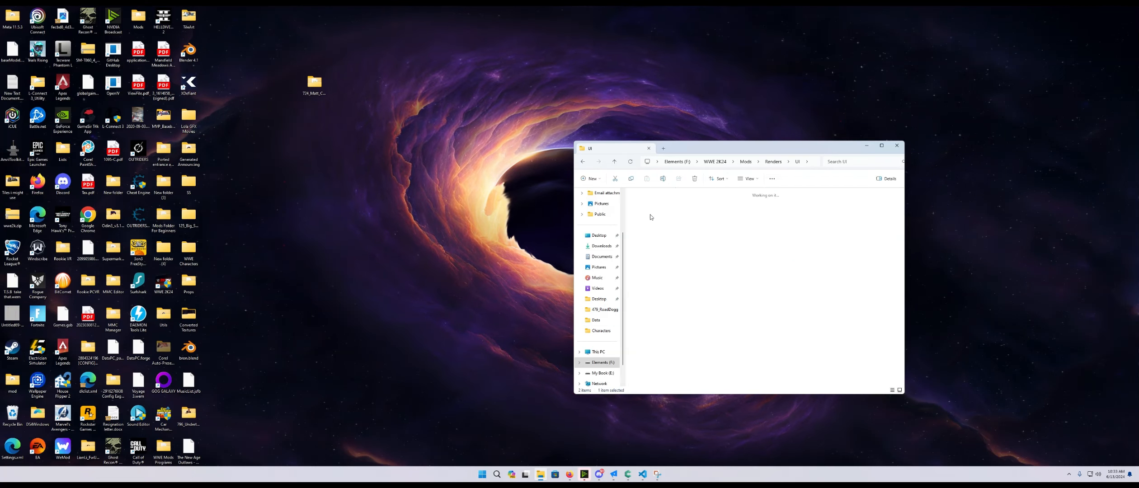
pyautogui.scroll(-10, 748, 275)
pyautogui.scroll(-5, 749, 280)
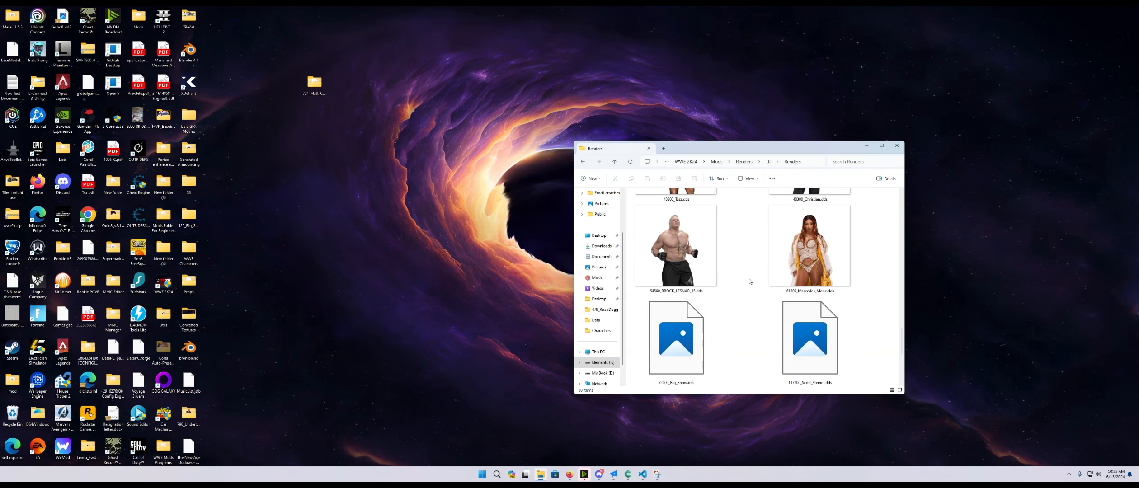
pyautogui.click(886, 147)
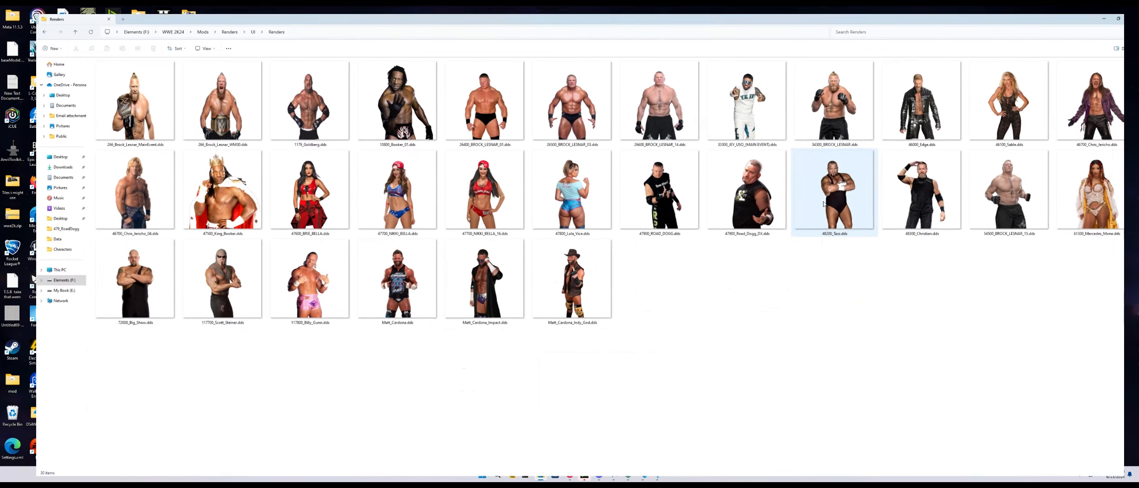
pyautogui.click(387, 315)
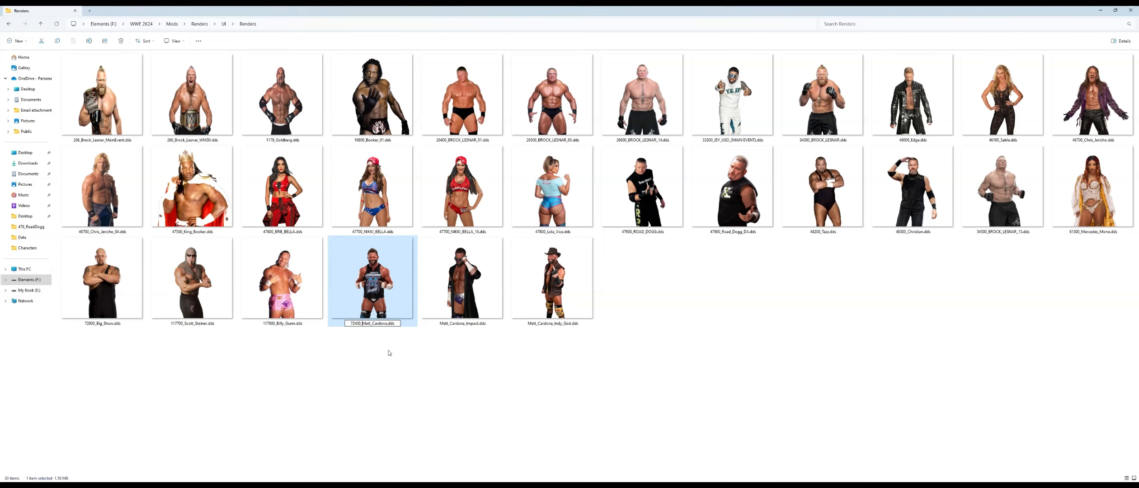
pyautogui.click(389, 353)
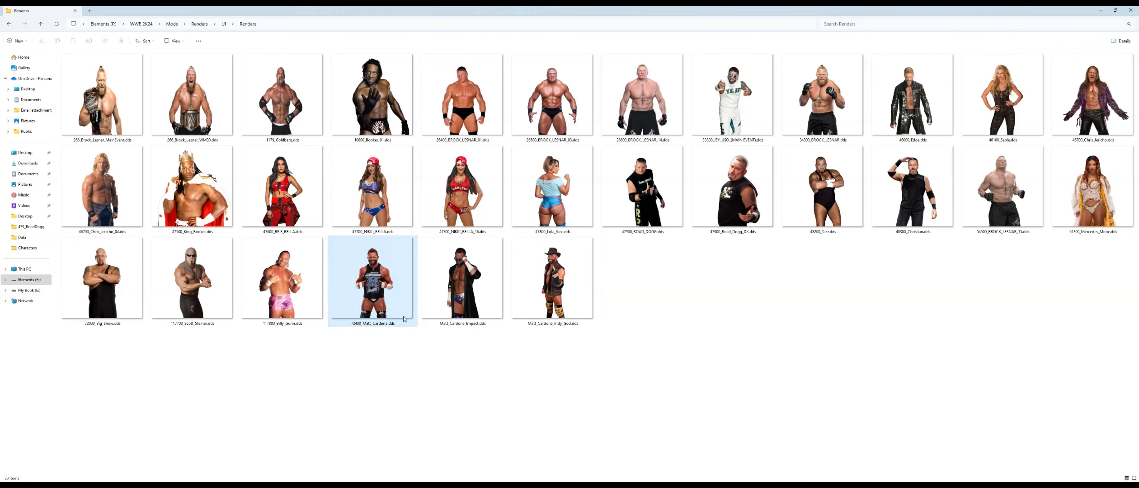
# - Rename Matt_Cardona_Impact.dds to 72400_Matt_Cardona_Impact.dds
pyautogui.rightClick(477, 310)
pyautogui.click(455, 299)
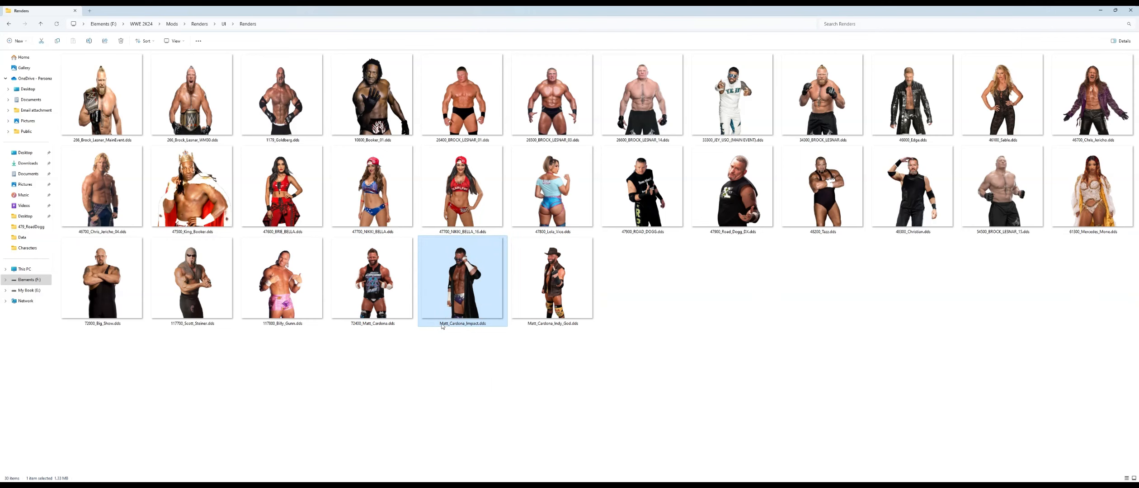
pyautogui.click(442, 324)
pyautogui.write('72400_')
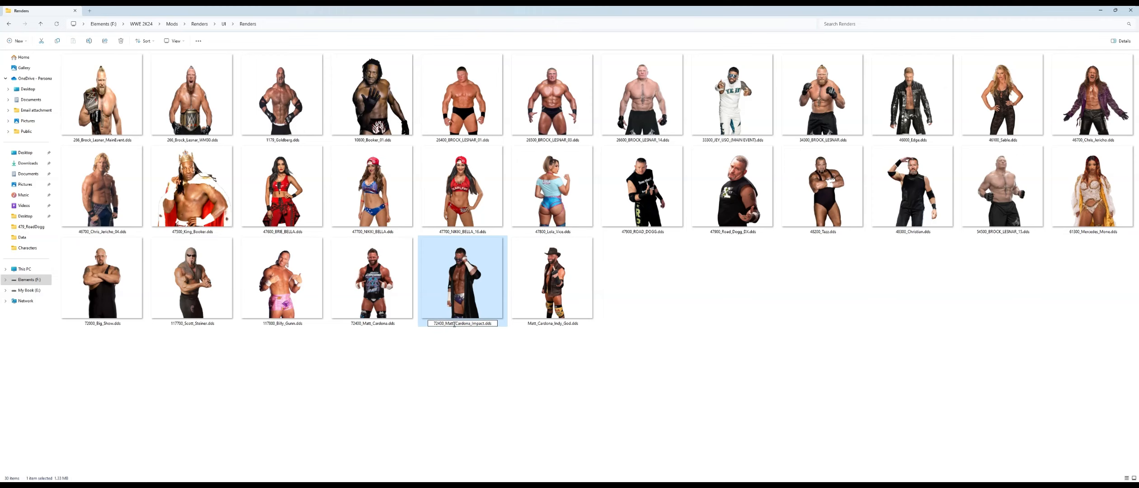
pyautogui.click(458, 340)
# - Rename Matt_Cardona_Indy_God.dds to 72400_Matt_Cardona_Indy_God.dds
pyautogui.click(555, 309)
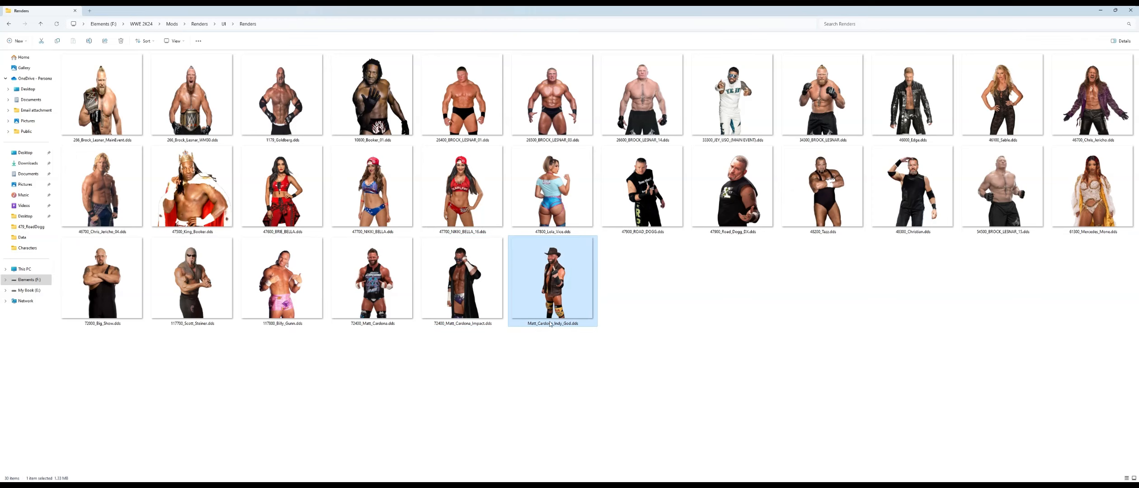
pyautogui.click(550, 325)
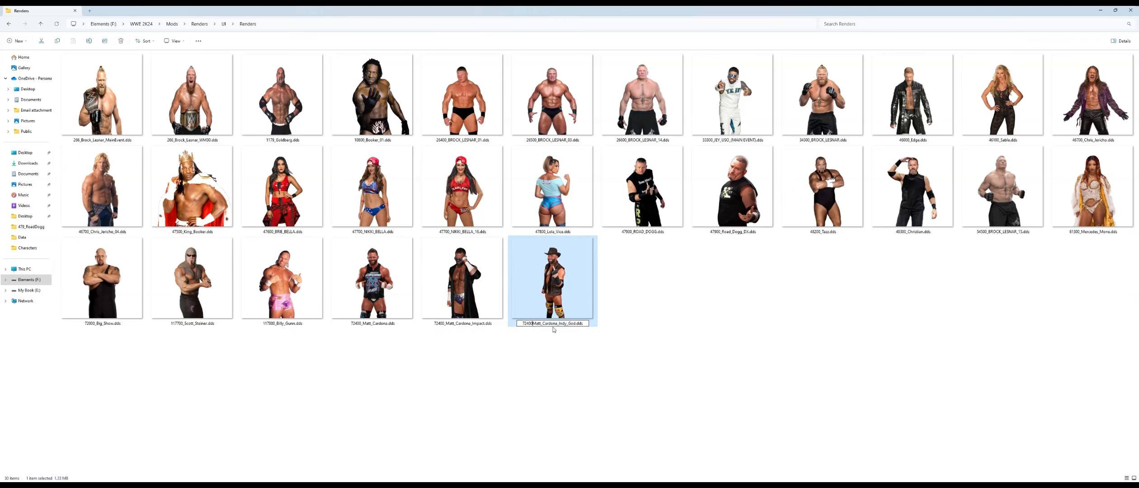
pyautogui.click(554, 330)
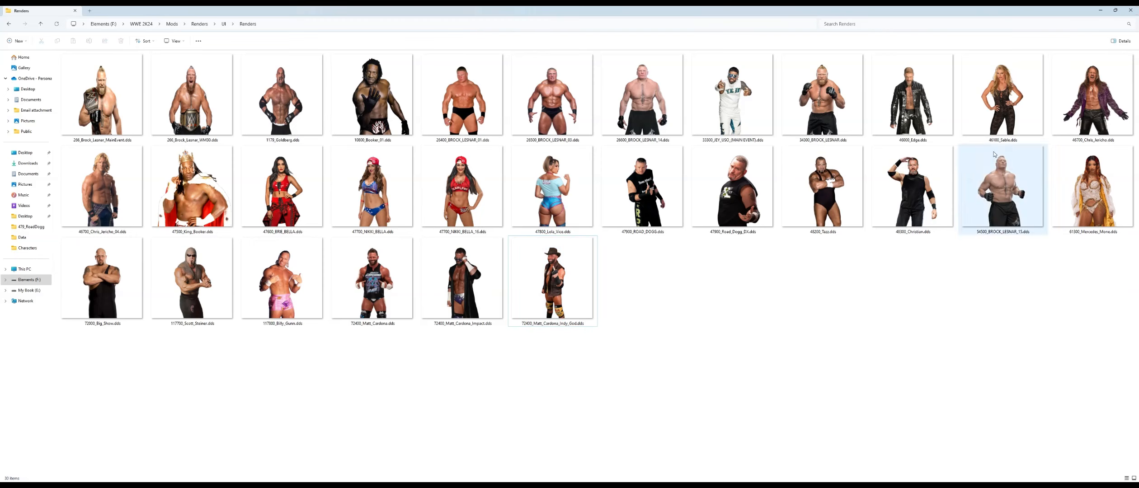
# - Close the Renders window, switch to AnyMeta Editor and open the Creation Suite
pyautogui.click(1135, 8)
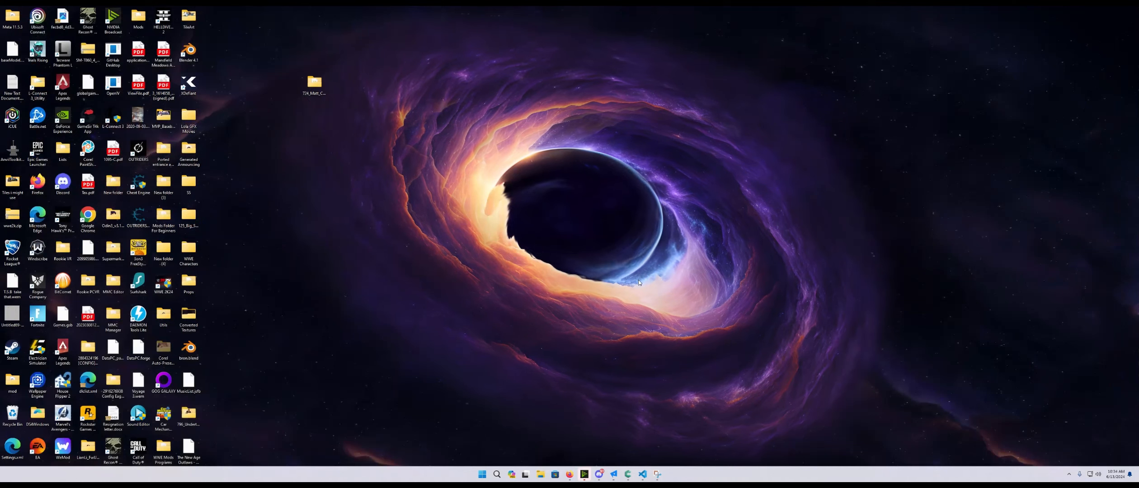
pyautogui.click(613, 474)
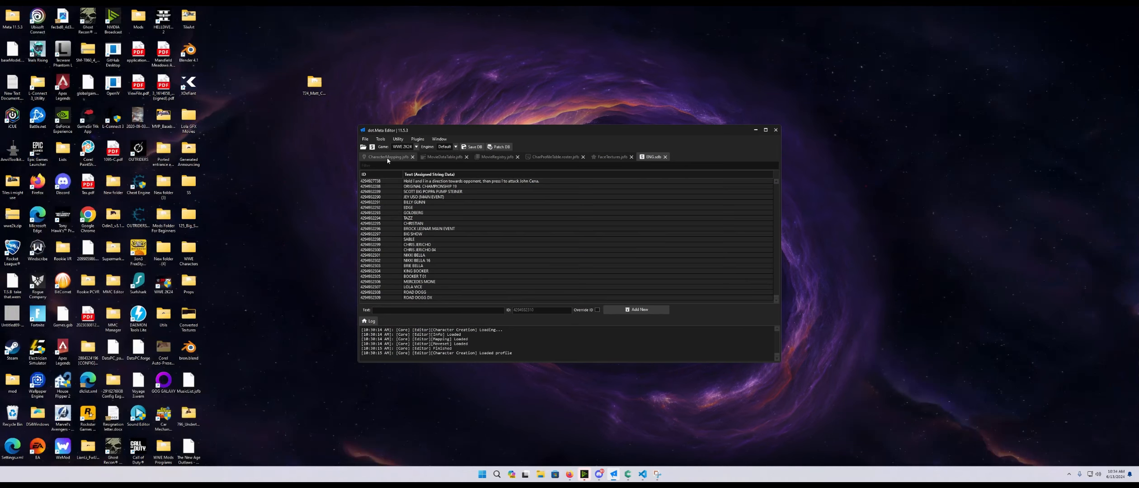
pyautogui.click(497, 157)
pyautogui.click(549, 158)
pyautogui.click(611, 157)
pyautogui.click(652, 157)
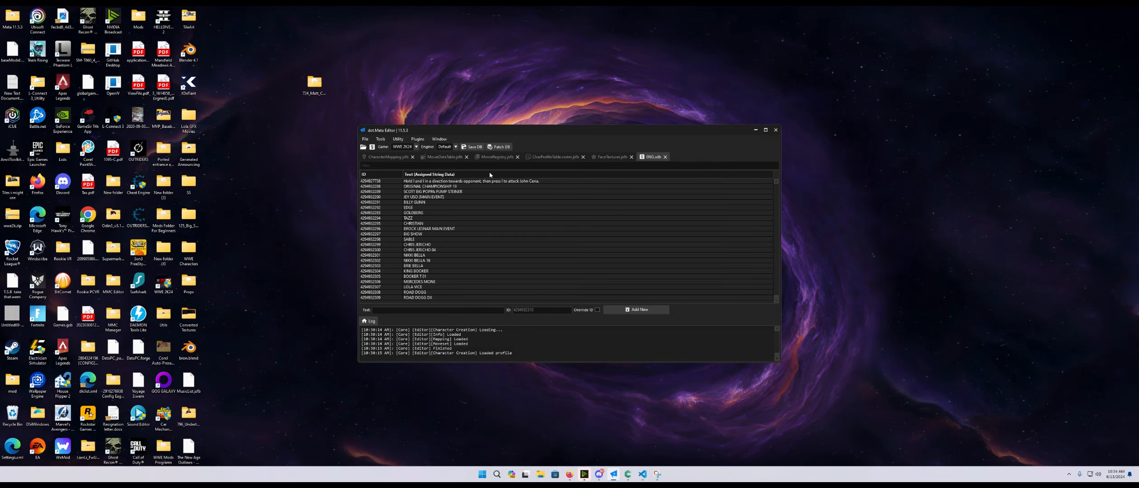
pyautogui.click(398, 139)
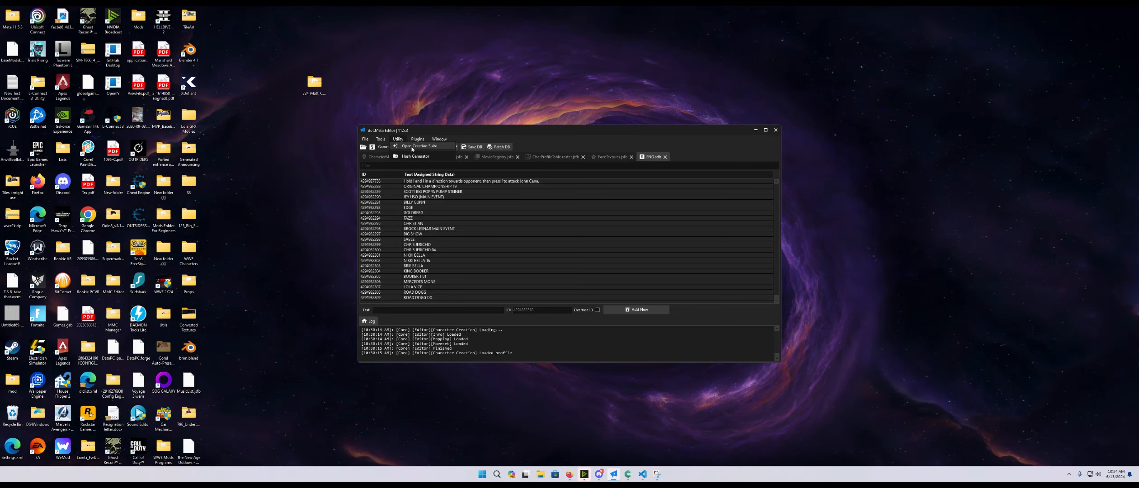
pyautogui.click(412, 147)
# - Open the Matt Cardona.json profile from the T24_Matt_Cardona folder in the Creation Suite
pyautogui.click(329, 110)
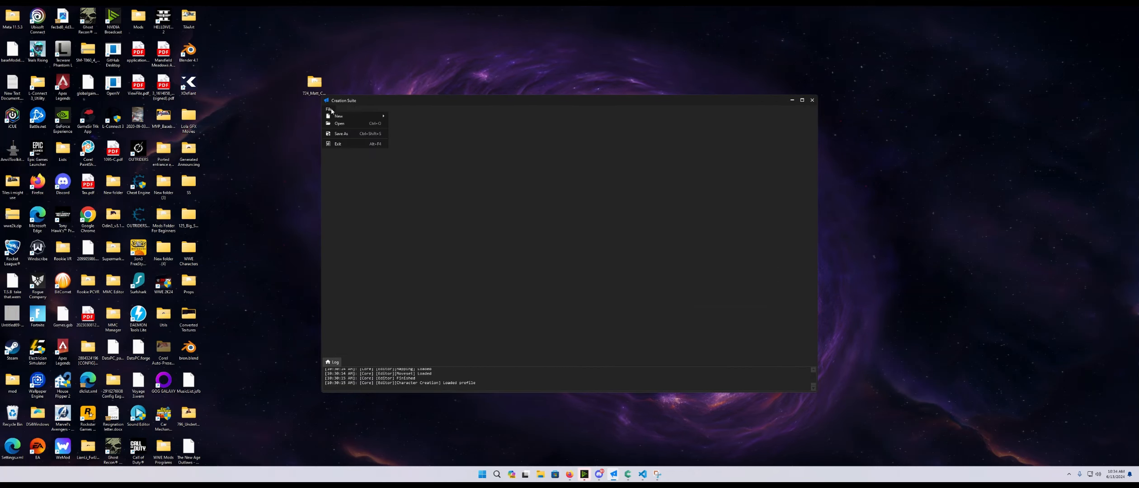
pyautogui.click(346, 121)
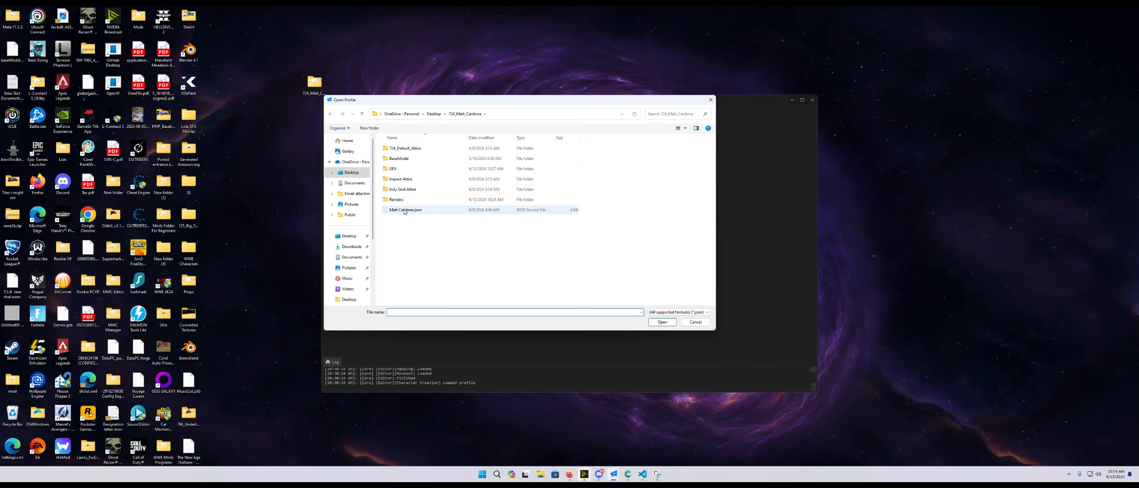
pyautogui.click(417, 214)
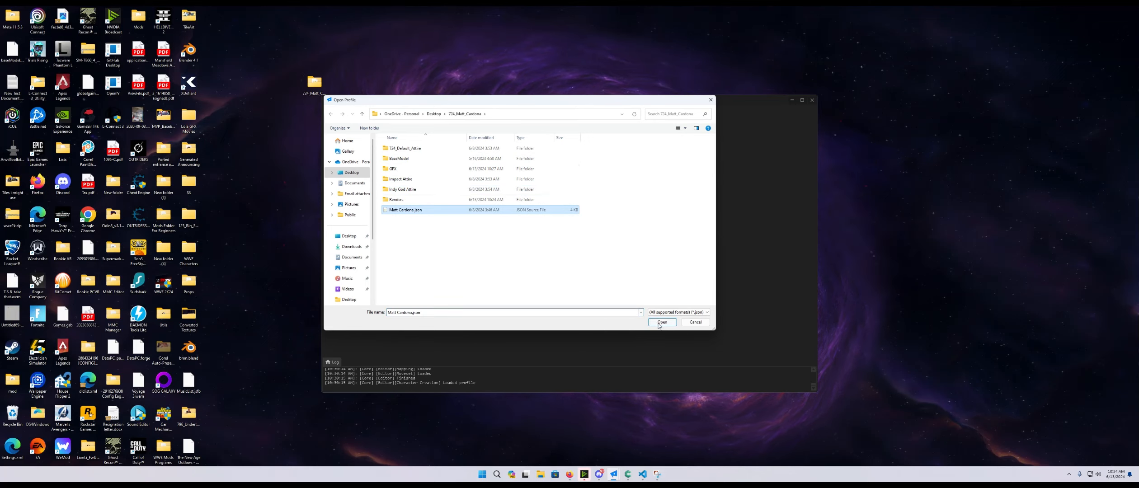
pyautogui.click(662, 323)
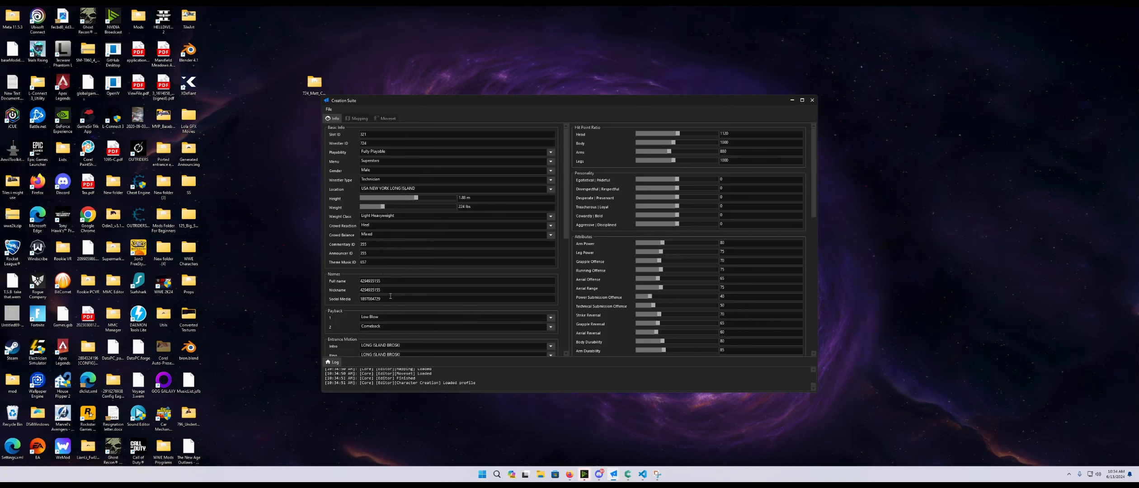
# - Place the two editor windows side by side and add a new string entry MATT CARDONA
pyautogui.moveTo(580, 104); pyautogui.dragTo(835, 109)
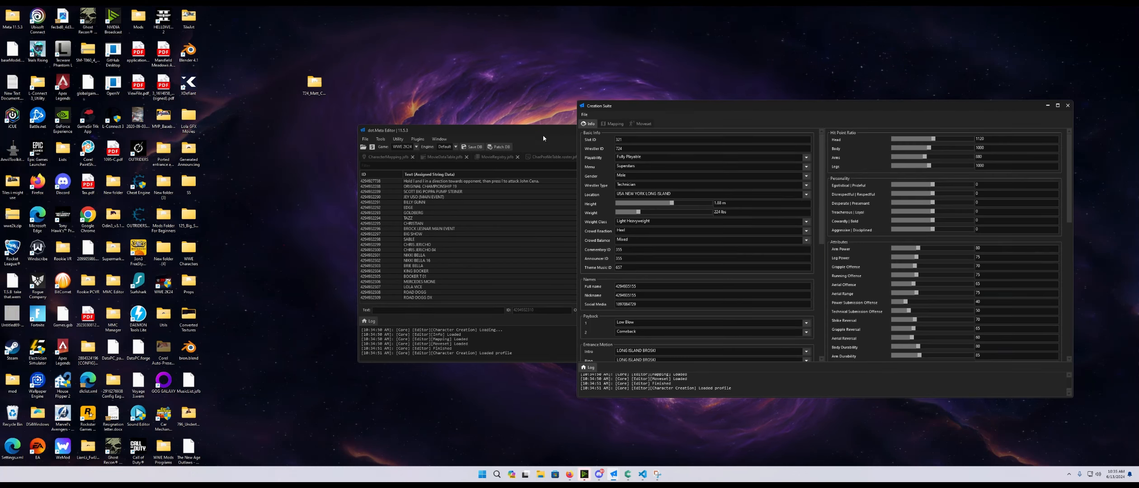
pyautogui.moveTo(543, 134); pyautogui.dragTo(344, 148)
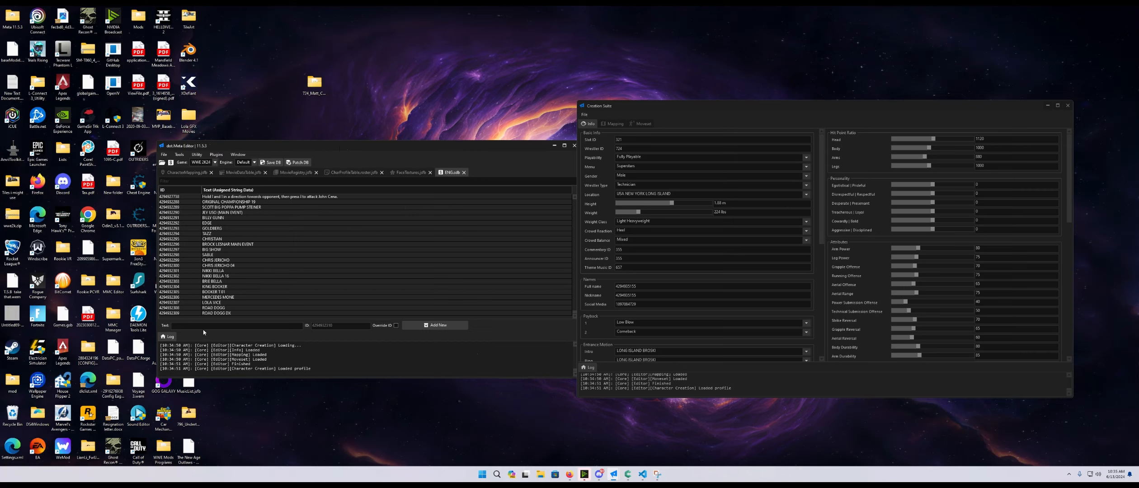
pyautogui.click(208, 325)
pyautogui.write('MATT')
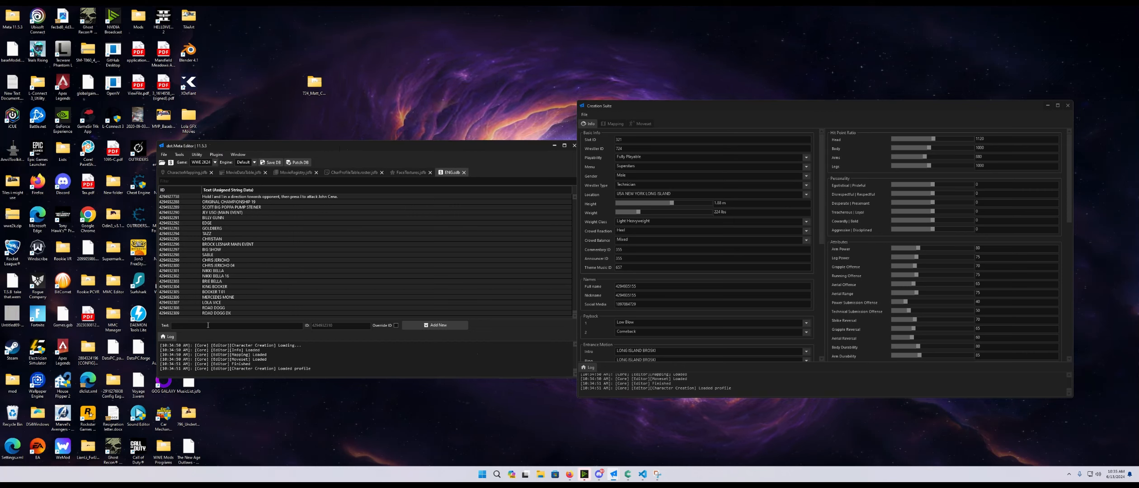
pyautogui.write(' CARDONA')
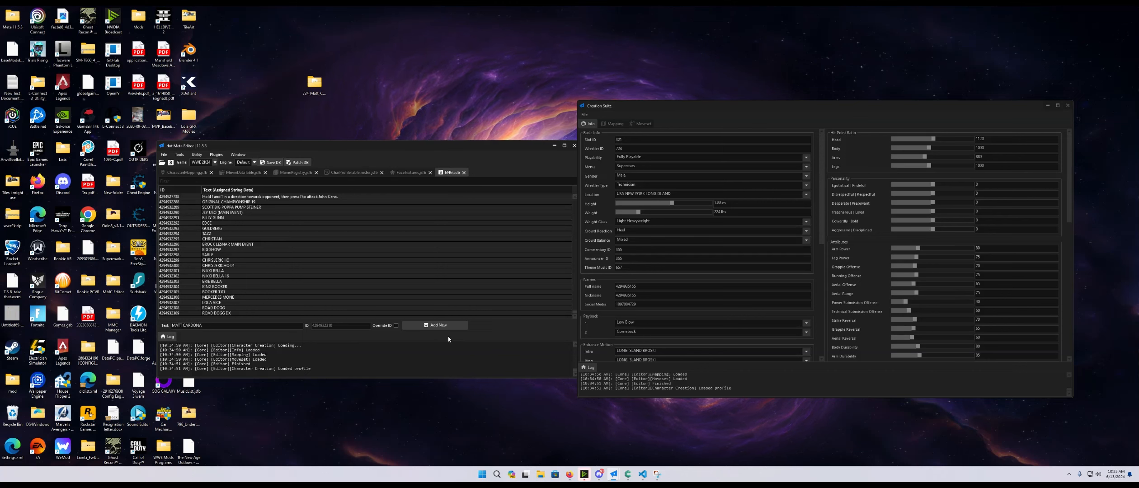
pyautogui.click(435, 325)
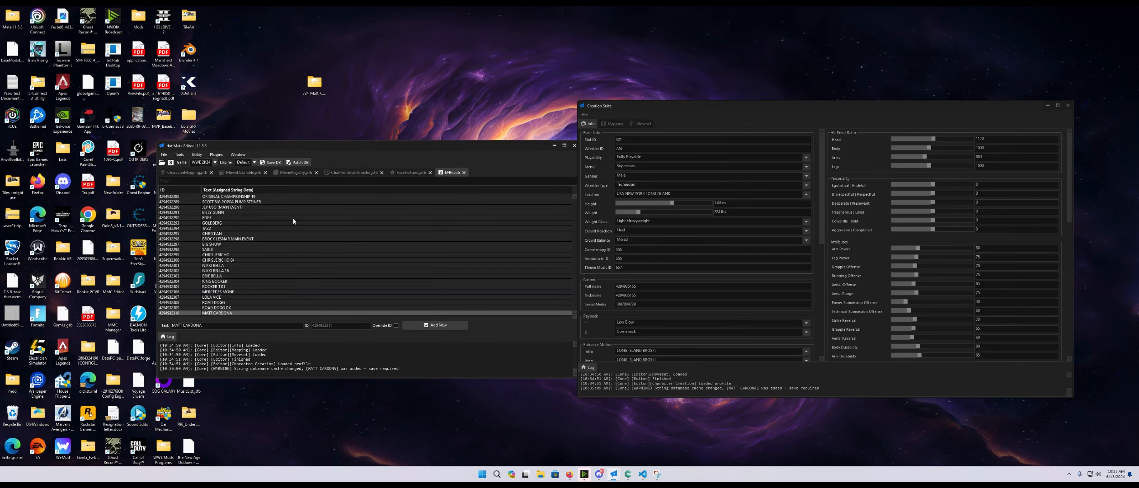
# - Copy the new MATT CARDONA string ID and paste it into the profile's Full name, Nickname and Social Media fields
pyautogui.click(176, 313)
pyautogui.click(176, 312)
pyautogui.hotkey('ctrl', 'c')
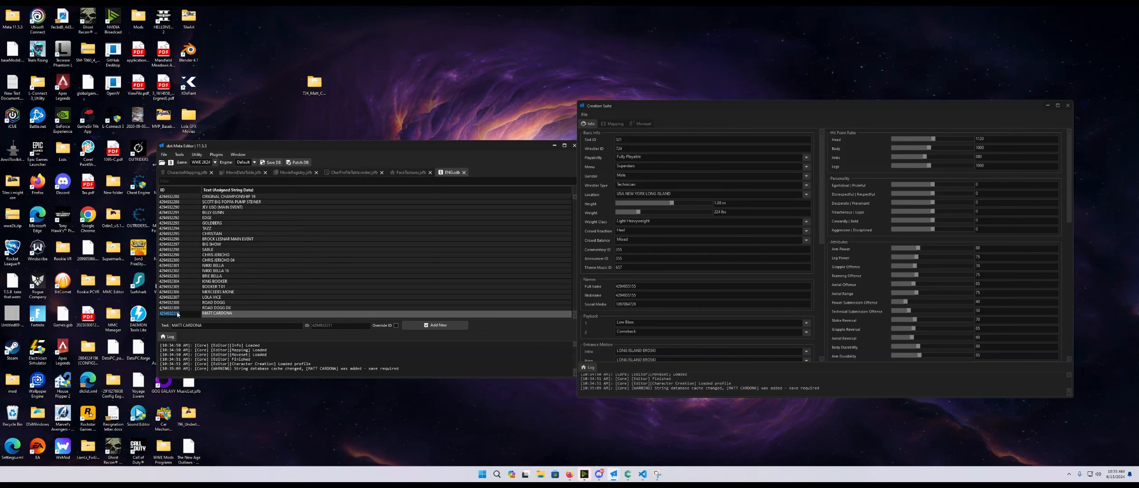
pyautogui.doubleClick(641, 288)
pyautogui.hotkey('ctrl', 'v')
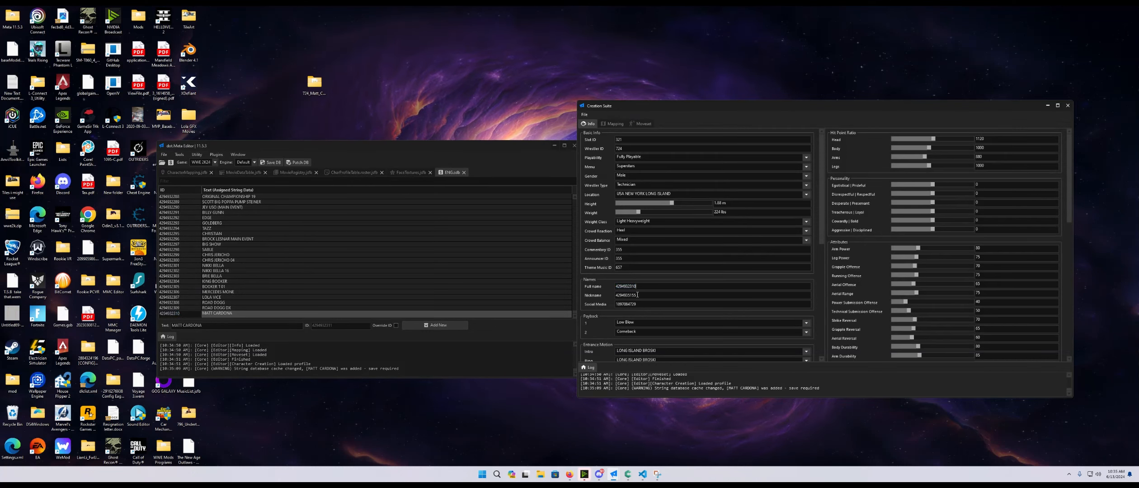
pyautogui.doubleClick(636, 297)
pyautogui.hotkey('ctrl', 'v')
pyautogui.doubleClick(637, 304)
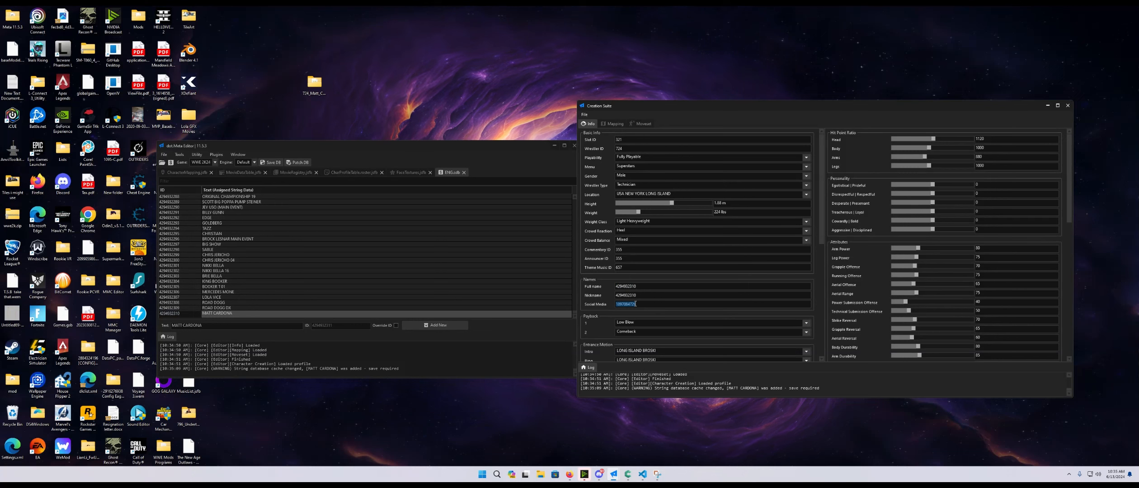
pyautogui.hotkey('ctrl', 'v')
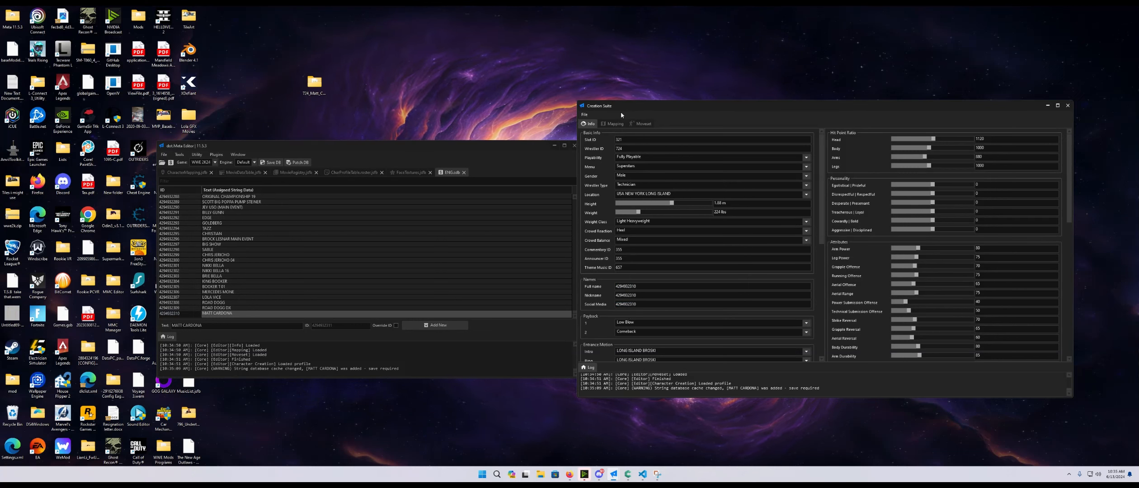
# - Add two more string entries, MATT CARDONA IMPACT and MATT CARDONA INDY GOD, to the string list
pyautogui.click(613, 123)
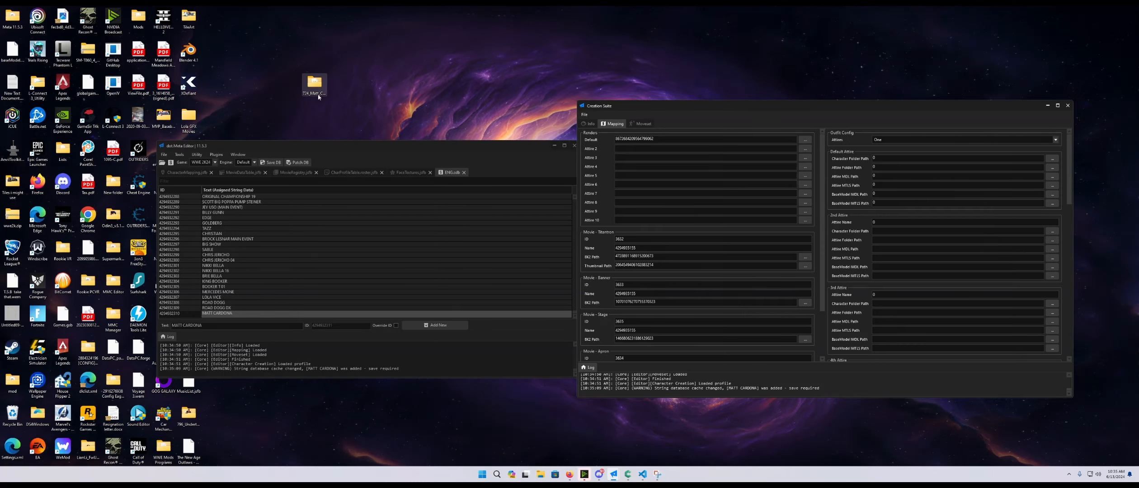
pyautogui.click(235, 327)
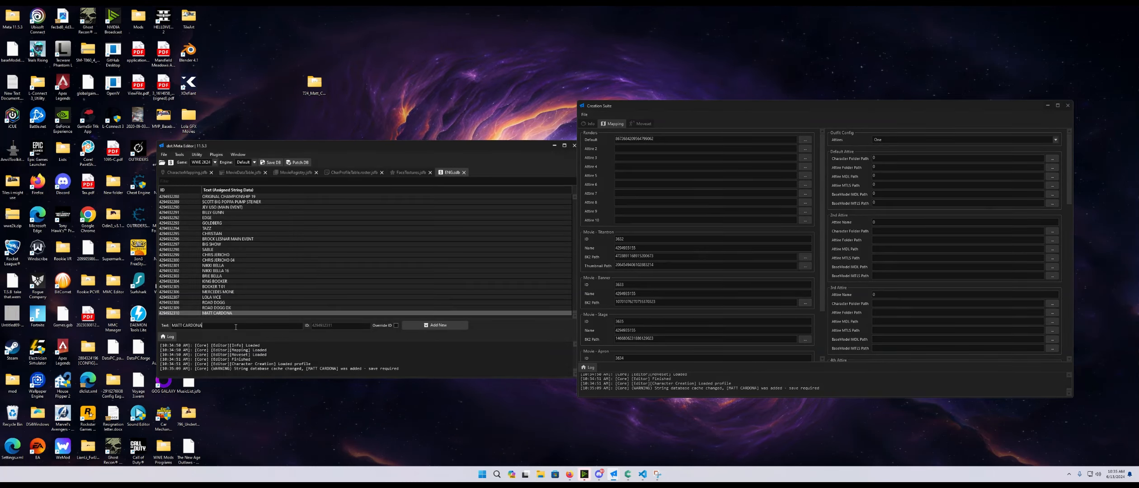
pyautogui.write('IM')
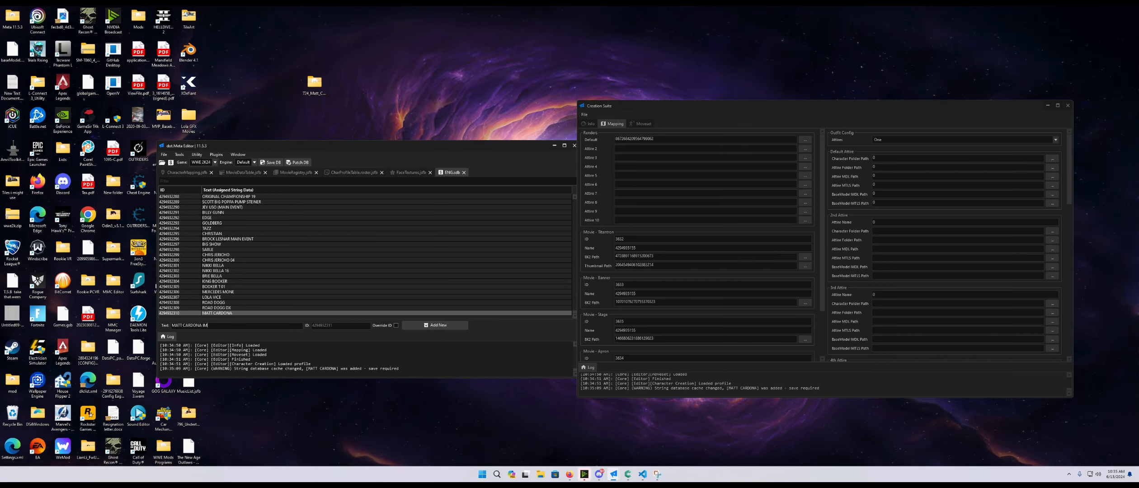
pyautogui.write('PACT')
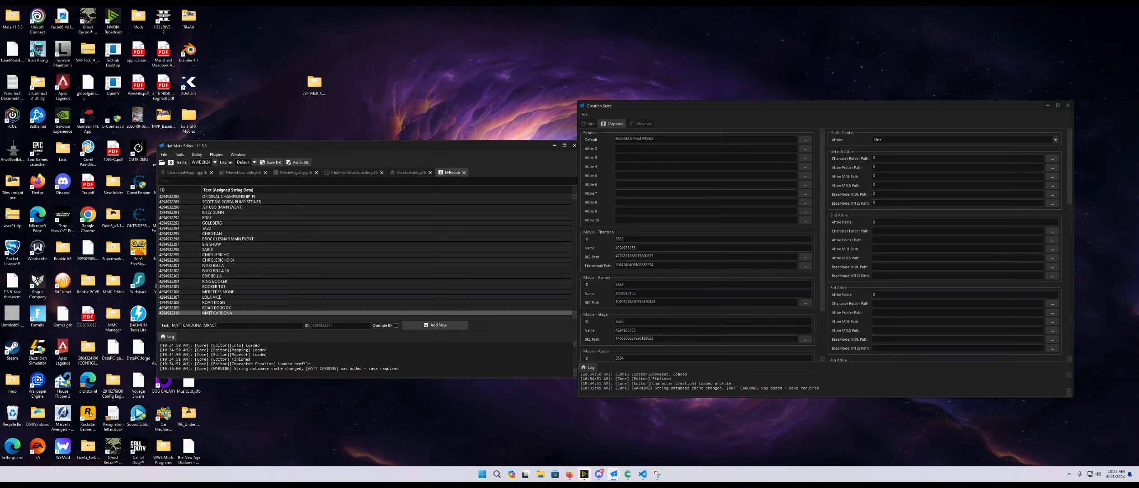
pyautogui.click(445, 326)
pyautogui.press('BackSpace')
pyautogui.press('BackSpace')
pyautogui.press('BackSpace')
pyautogui.press('BackSpace')
pyautogui.press('BackSpace')
pyautogui.press('BackSpace')
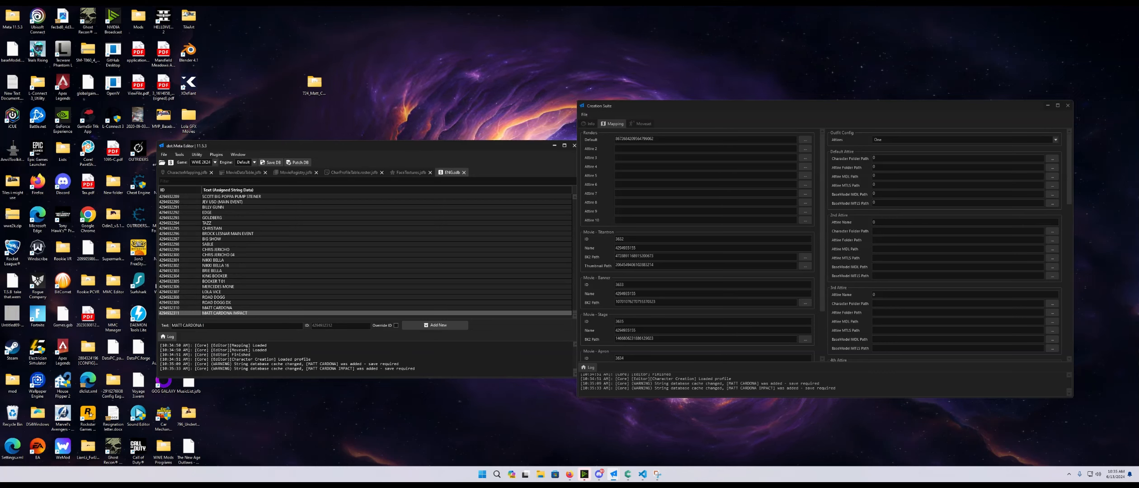
pyautogui.write('INDY GOD')
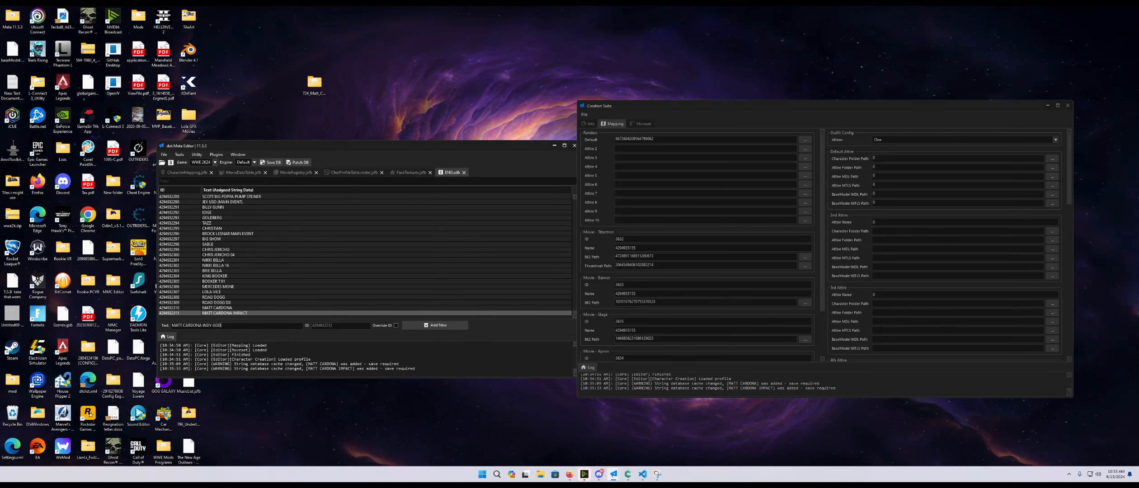
pyautogui.click(434, 325)
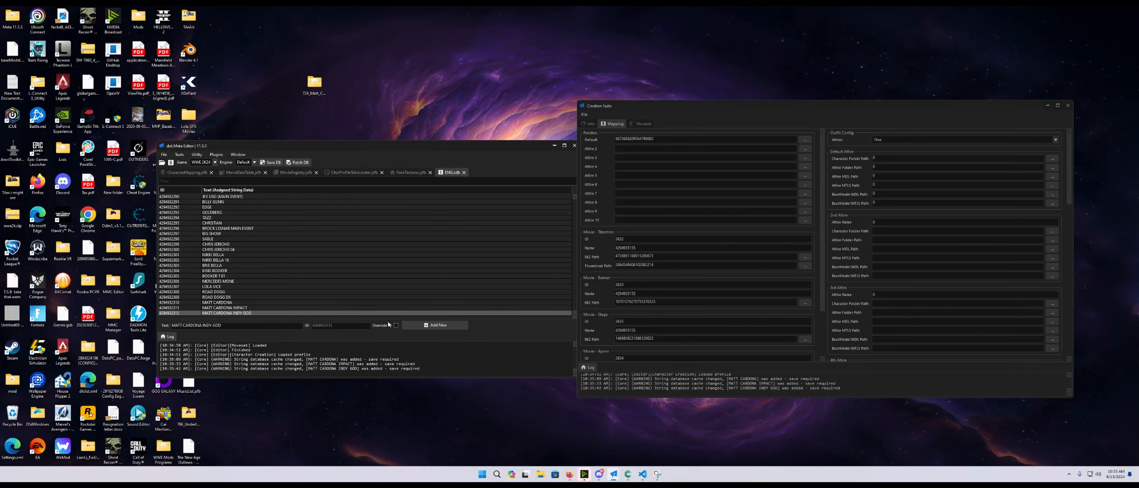
# - Save the string database and bring the Creation Suite window back up
pyautogui.click(271, 162)
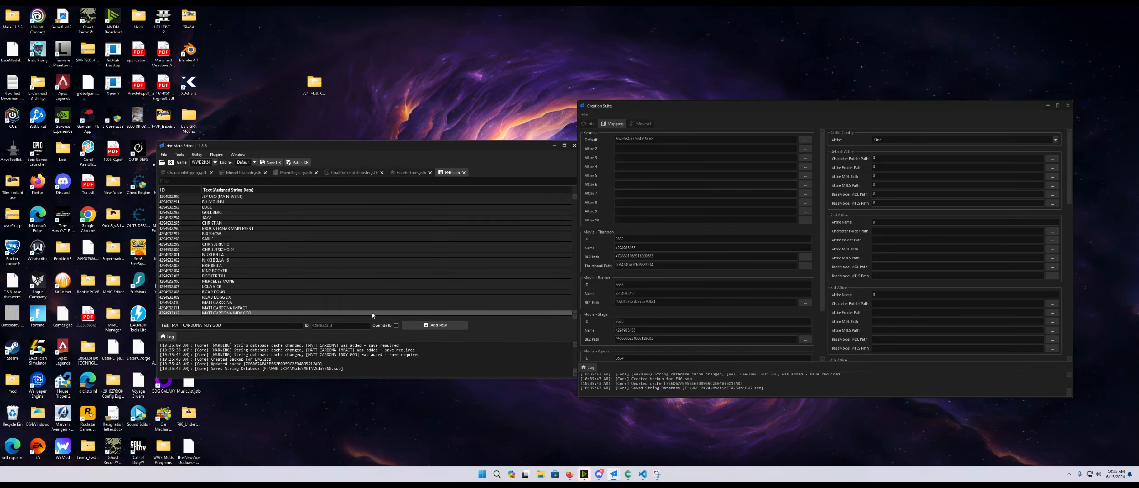
pyautogui.click(555, 146)
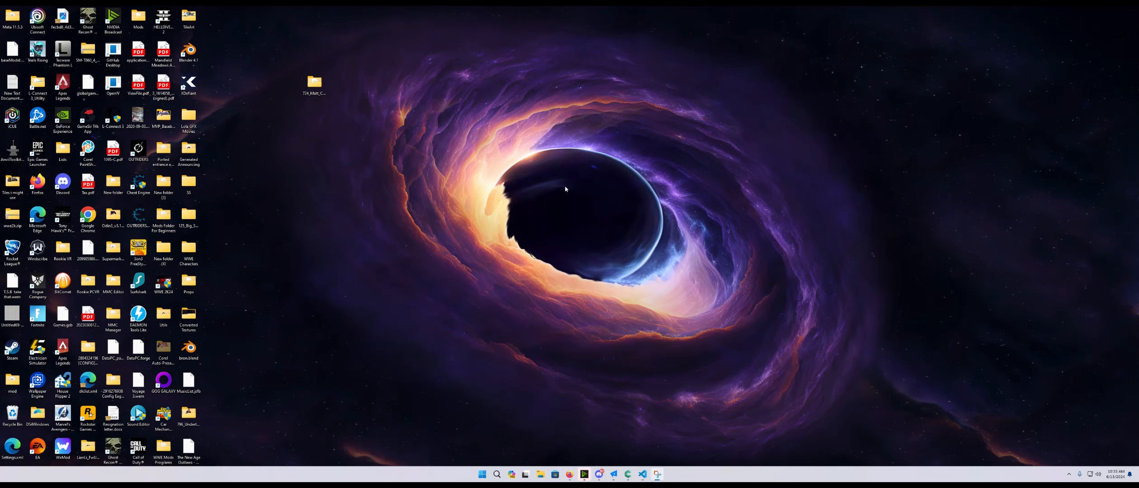
pyautogui.click(613, 475)
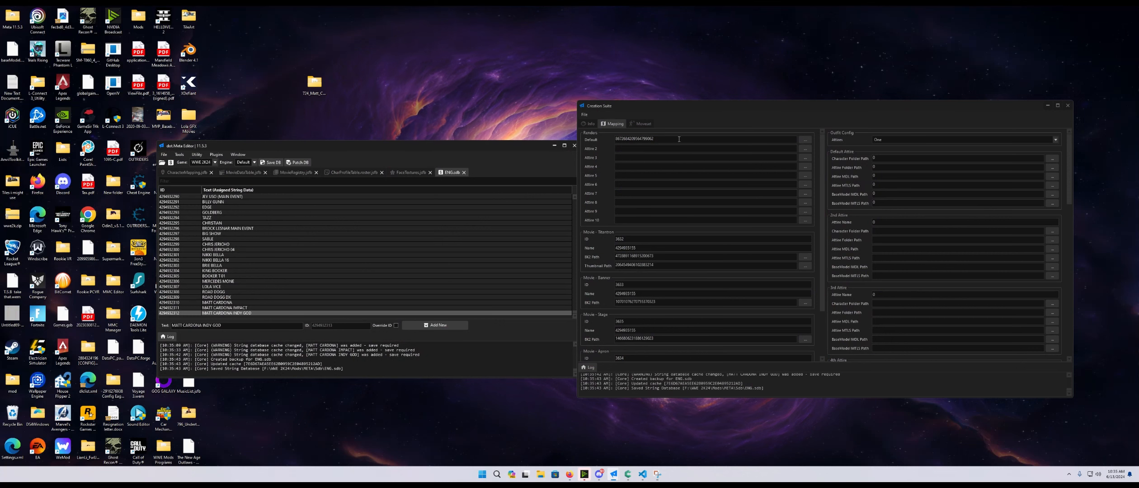
# - Set the Outfit Config attires option to None in the Mapping section
pyautogui.moveTo(702, 105); pyautogui.dragTo(651, 103)
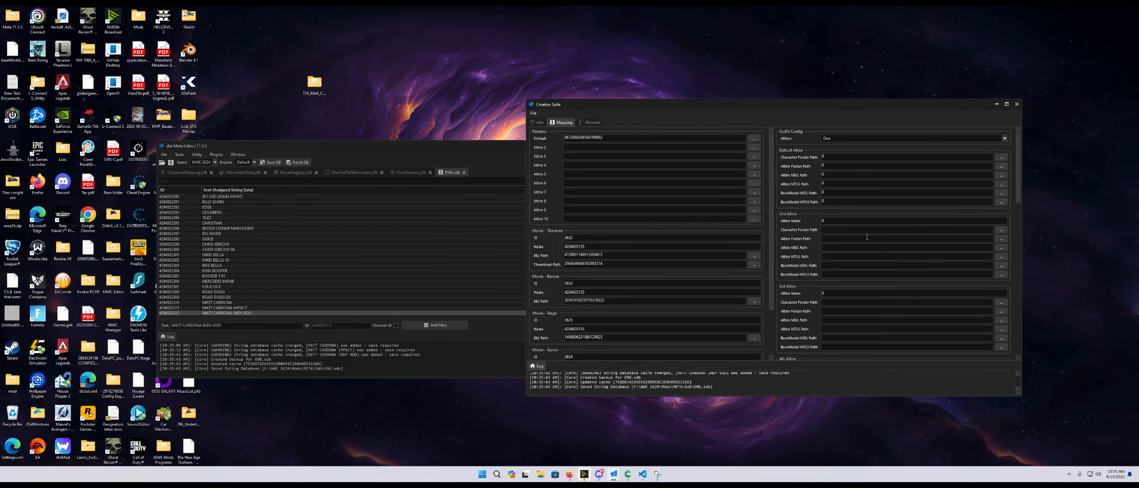
pyautogui.click(860, 138)
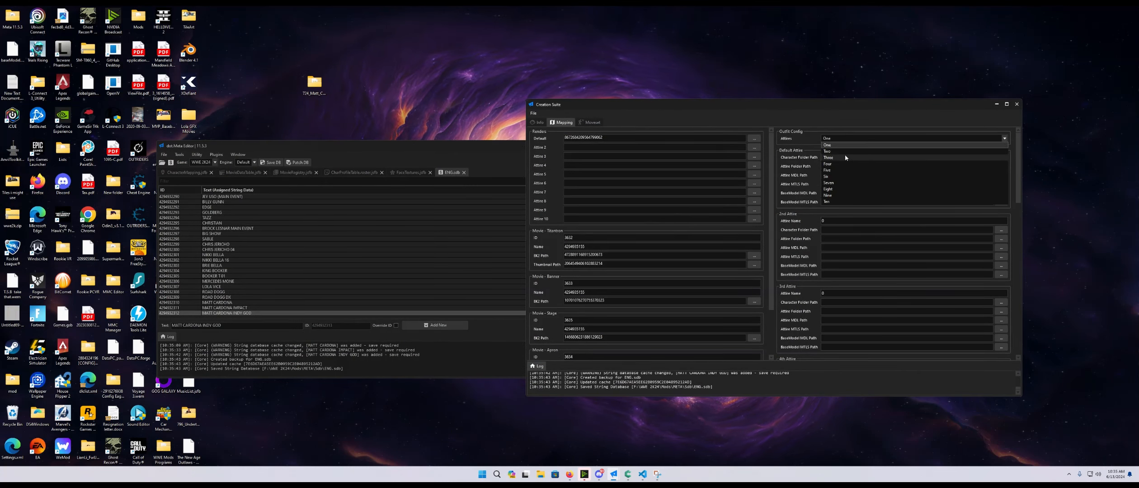
pyautogui.click(831, 158)
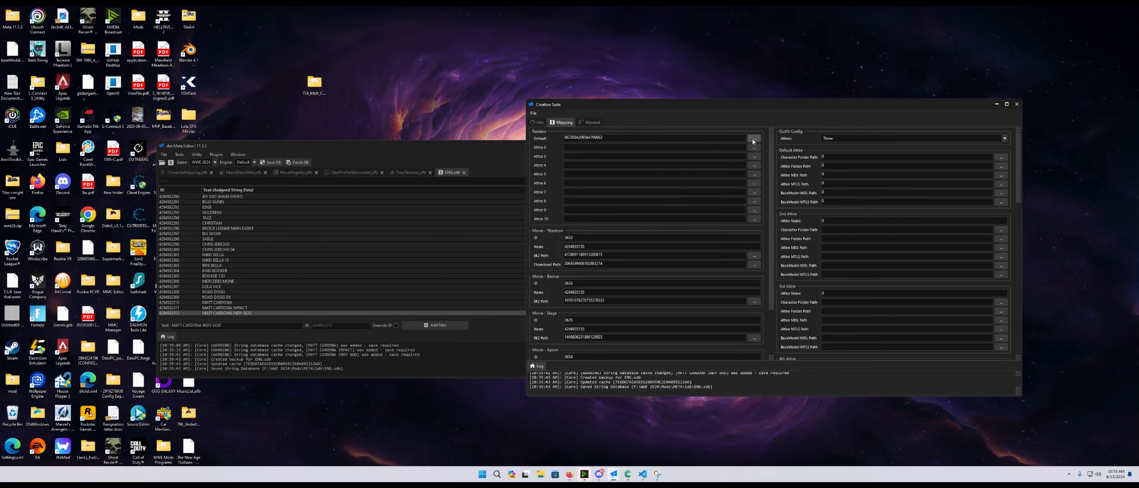
# - Set the Default render to 72400_Matt_Cardona.dds from the Mods\Renders\UI\Renders folder
pyautogui.click(754, 139)
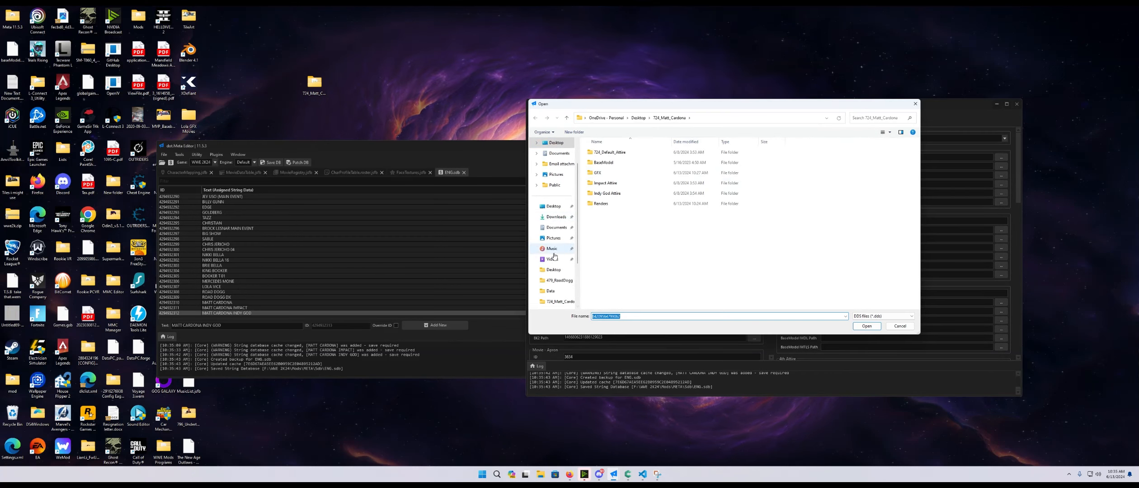
pyautogui.click(558, 280)
pyautogui.click(651, 119)
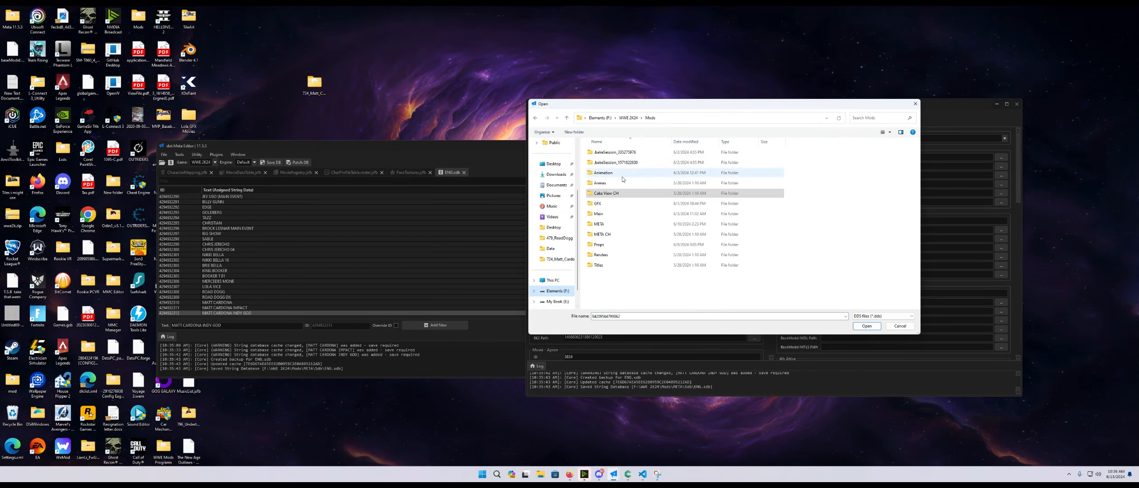
pyautogui.doubleClick(600, 255)
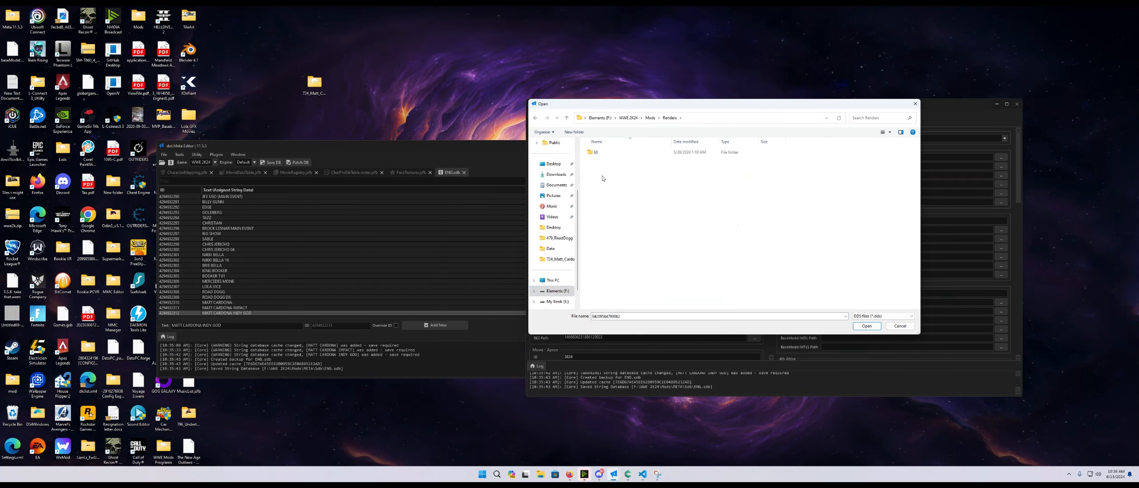
pyautogui.doubleClick(595, 152)
pyautogui.doubleClick(601, 162)
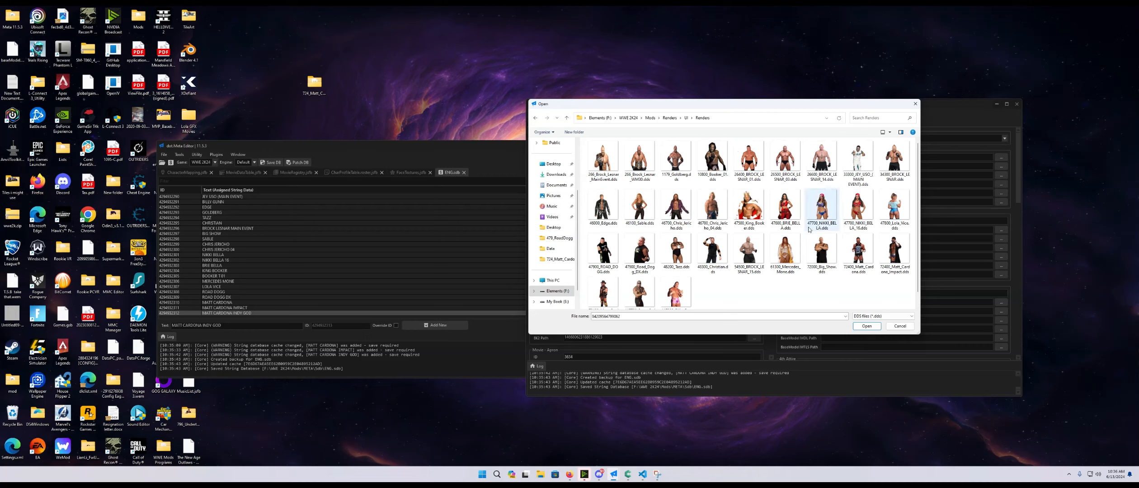
pyautogui.click(858, 256)
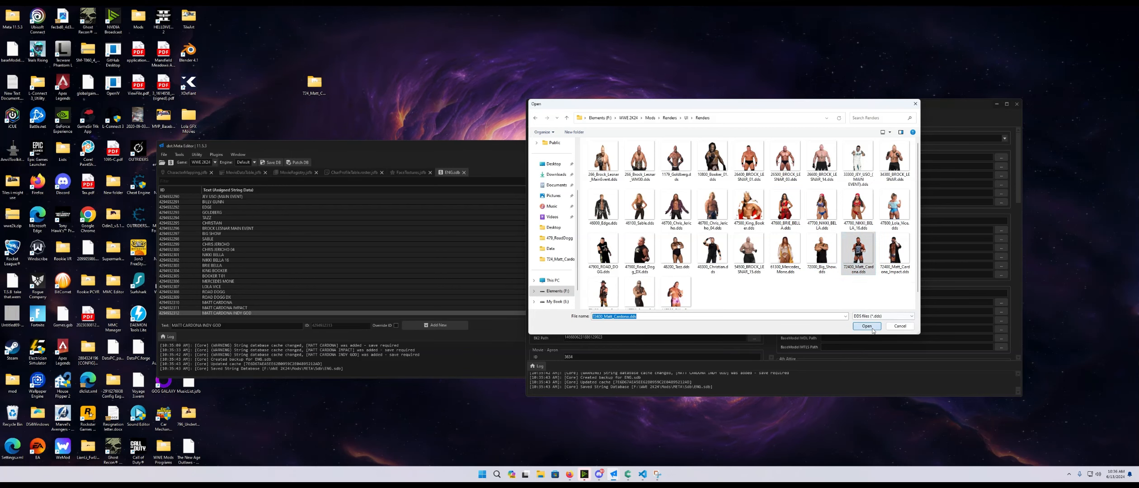
pyautogui.click(866, 326)
# - Set the Attire 2 and Attire 3 renders to 72400_Matt_Cardona_Impact.dds and 72400_Matt_Cardona_Indy_God.dds
pyautogui.click(755, 156)
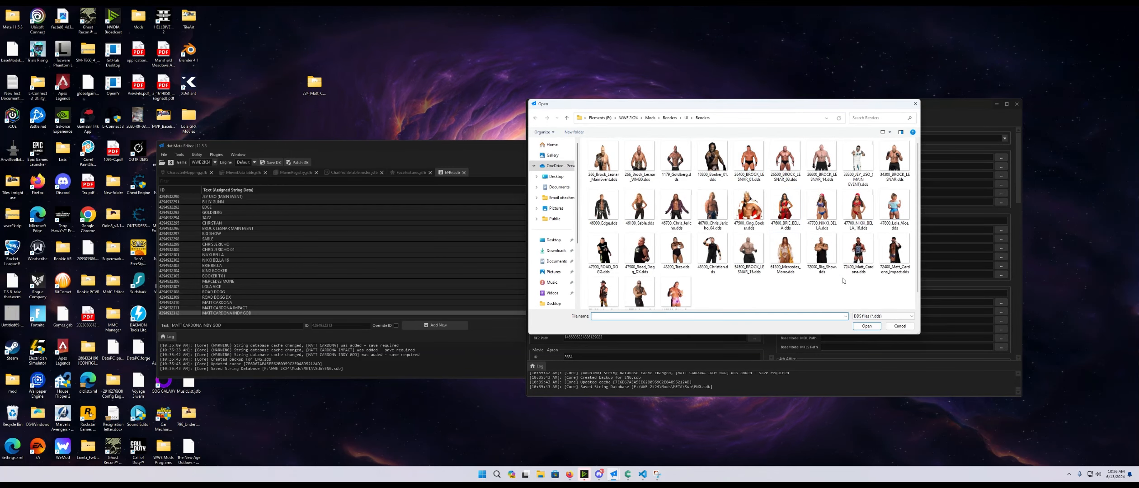
pyautogui.click(896, 256)
pyautogui.click(867, 326)
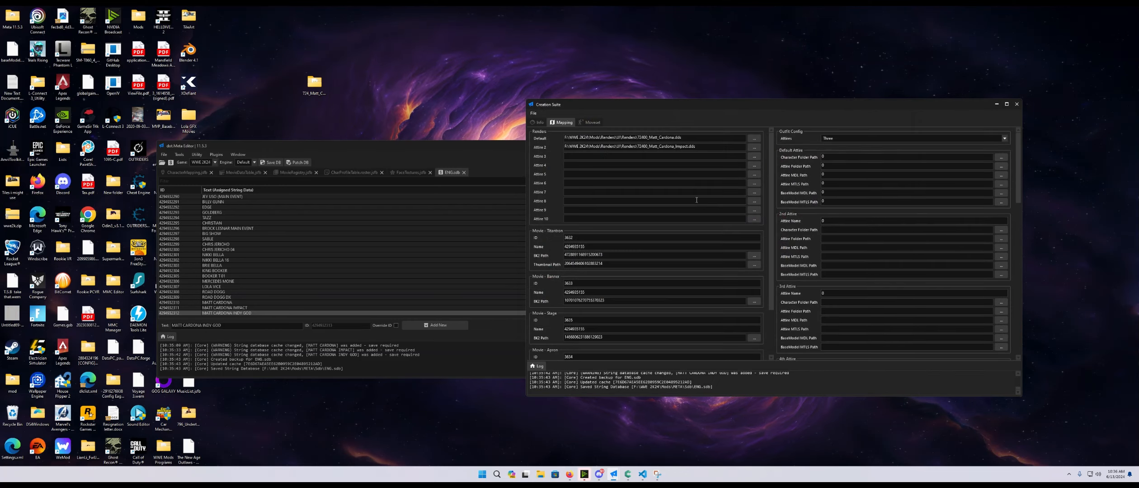
pyautogui.click(755, 157)
pyautogui.click(604, 291)
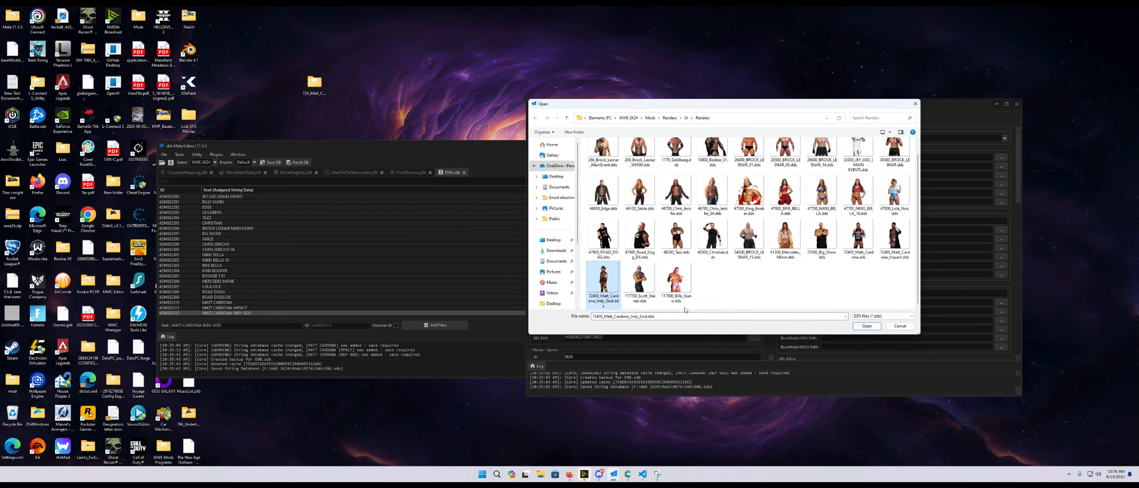
pyautogui.click(866, 326)
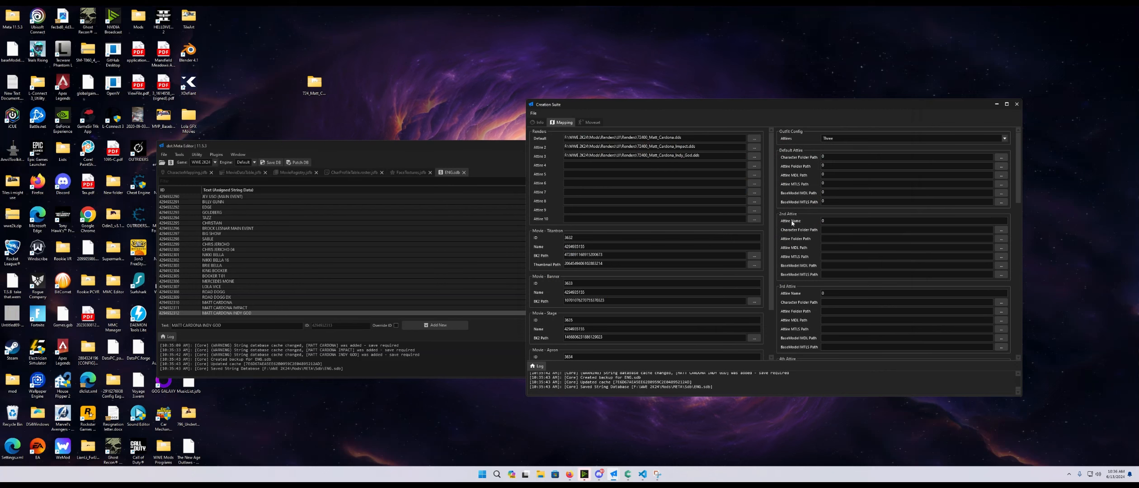
# - Set the Default Attire's Character Folder Path to Mods\Cake View CH\Characters\T24_Matt_Cardona
pyautogui.click(1001, 157)
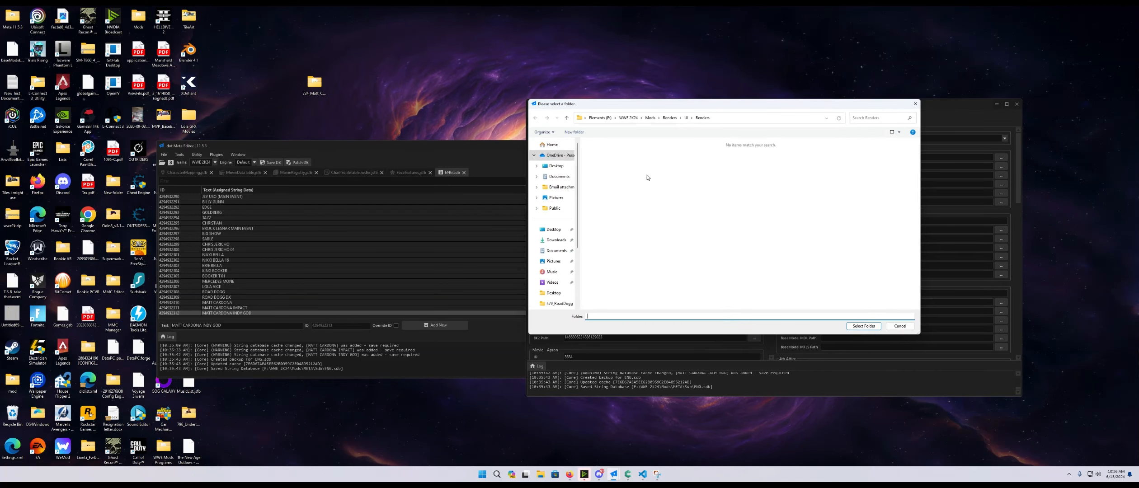
pyautogui.click(650, 117)
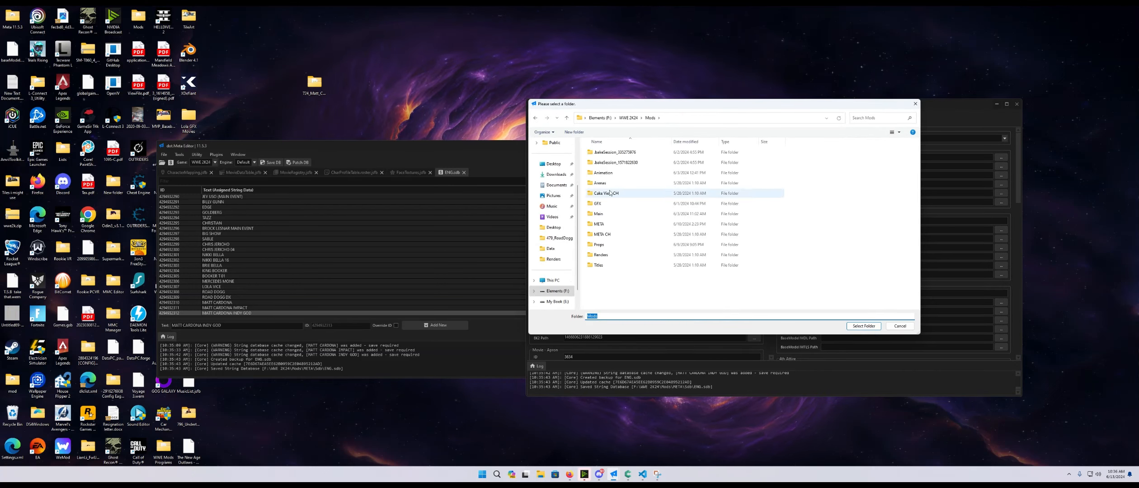
pyautogui.doubleClick(606, 193)
pyautogui.doubleClick(606, 152)
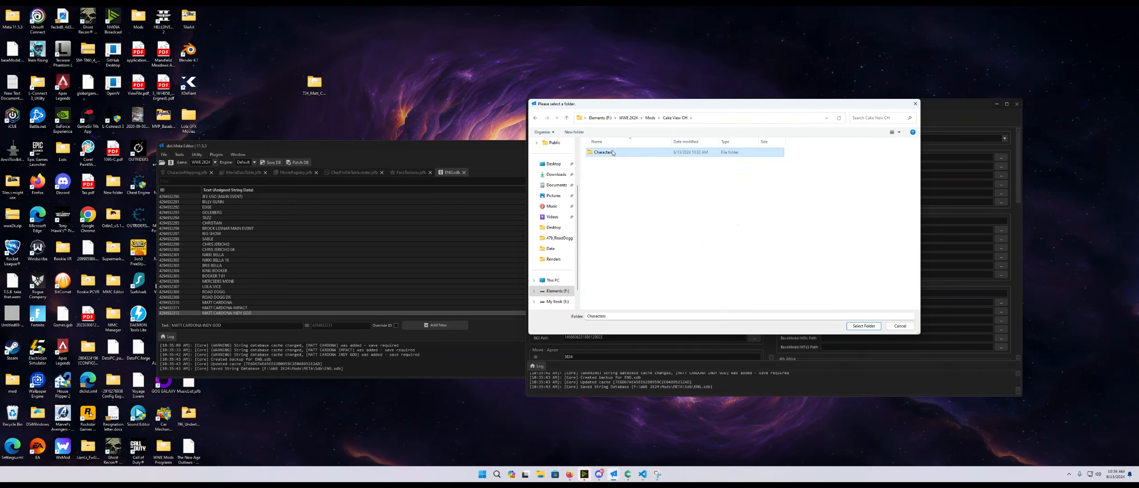
pyautogui.scroll(-2, 619, 253)
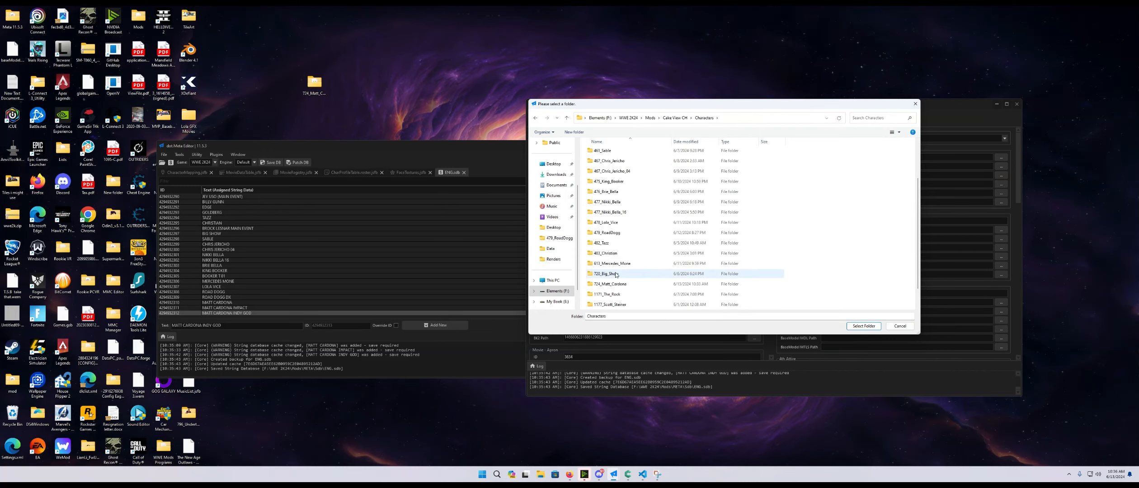
pyautogui.click(615, 284)
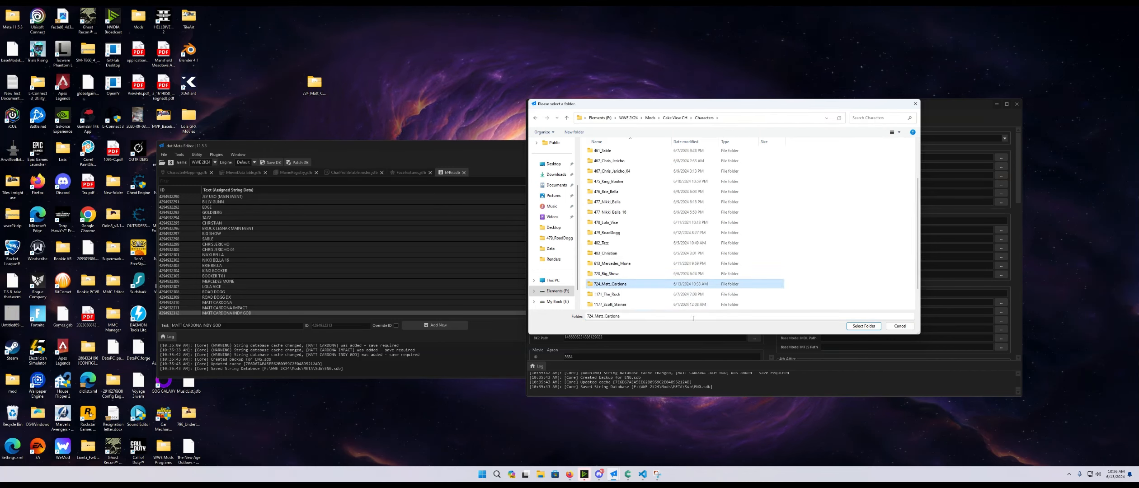
pyautogui.click(864, 326)
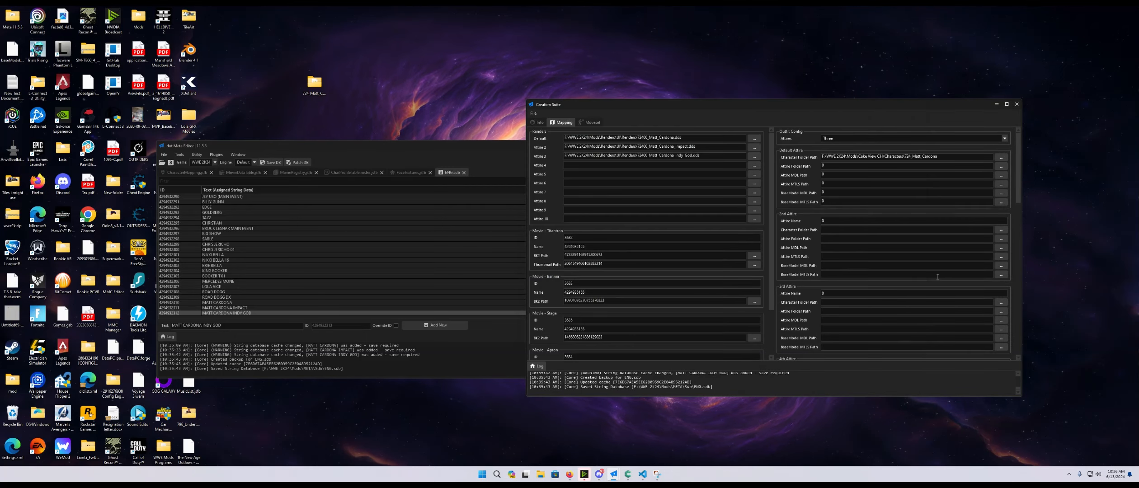
# - Set the Attire Folder Path to T24_Default_Attire and the Attire MDL Path to T24_Attire.mdl
pyautogui.click(1001, 166)
pyautogui.click(615, 152)
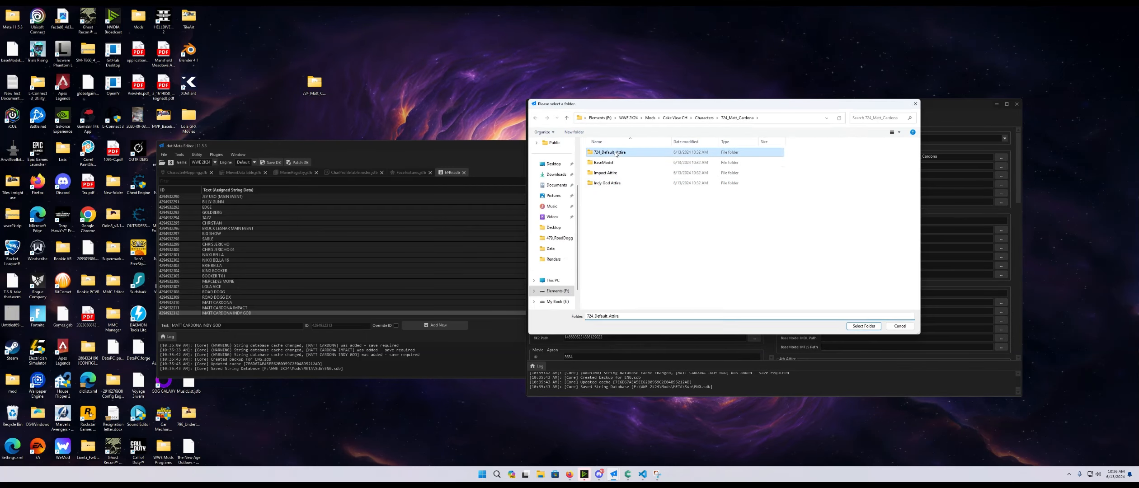
pyautogui.click(870, 327)
pyautogui.click(1001, 175)
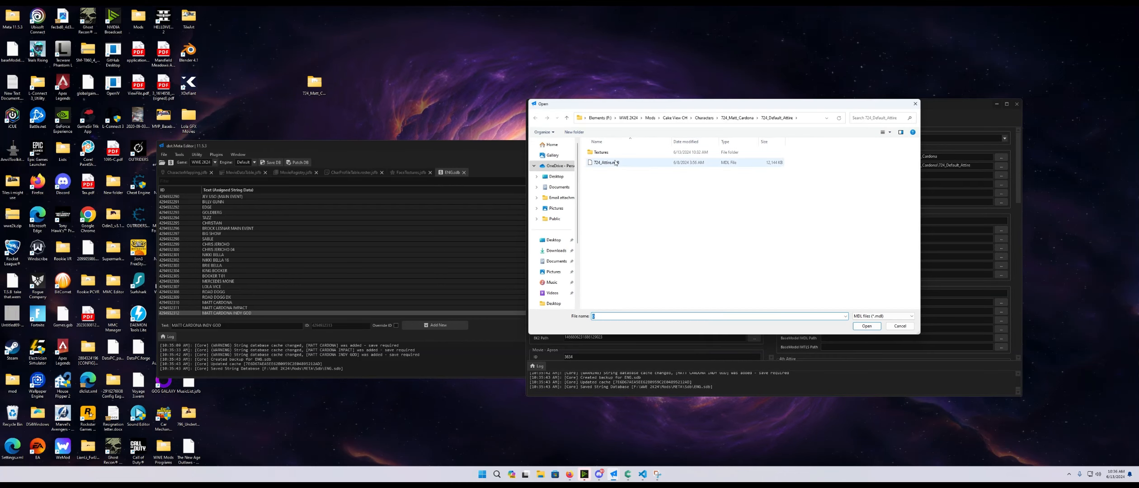
pyautogui.click(605, 163)
pyautogui.click(867, 326)
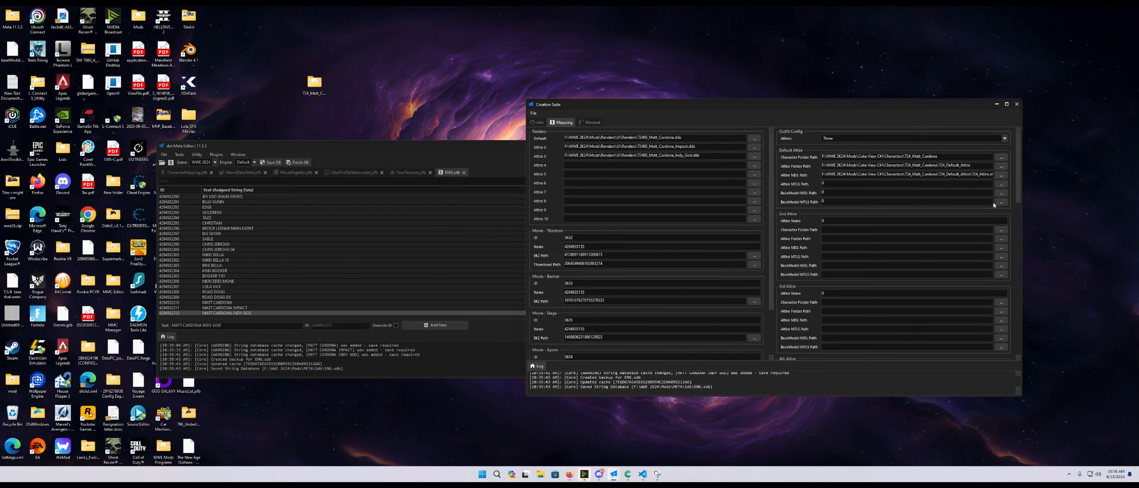
# - Set the Attire MTLS Path to the attire file in the T24_Default_Attire folder
pyautogui.click(1001, 185)
pyautogui.click(612, 166)
pyautogui.click(867, 326)
# - Set the BaseModel MDL and MTLS paths to baseModel.mdl and baseModel.mtls from the BaseModel folder
pyautogui.click(1001, 194)
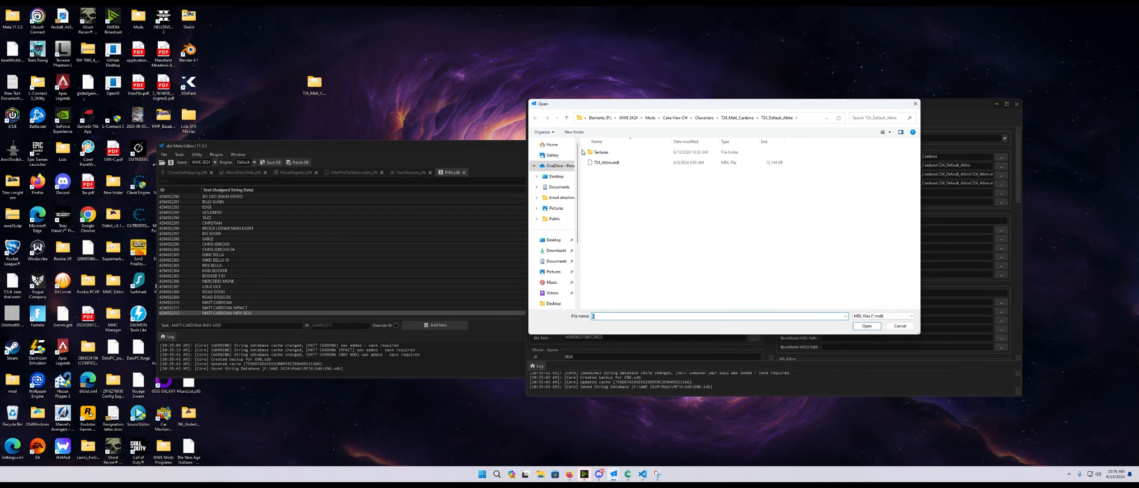
pyautogui.click(608, 164)
pyautogui.click(866, 326)
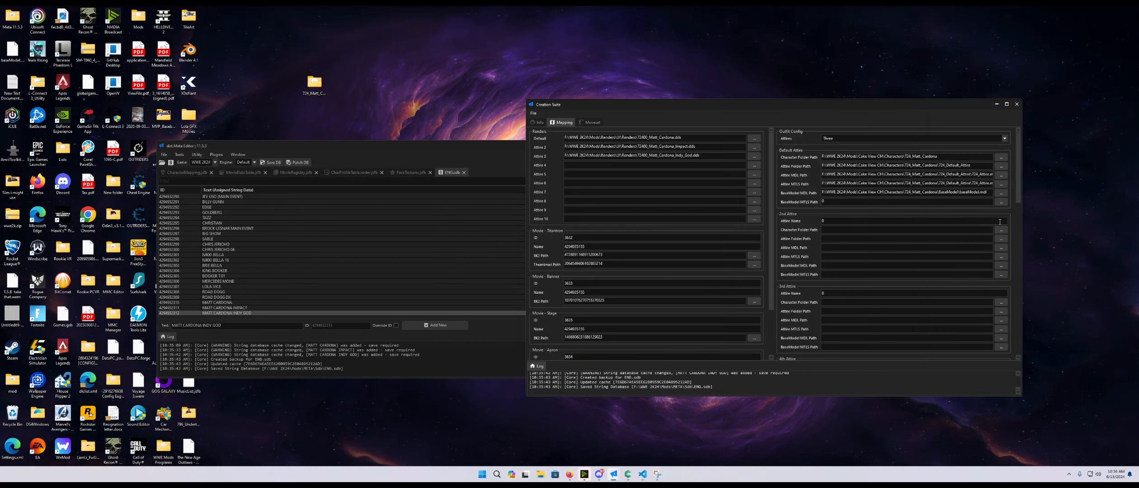
pyautogui.click(1001, 203)
pyautogui.click(619, 163)
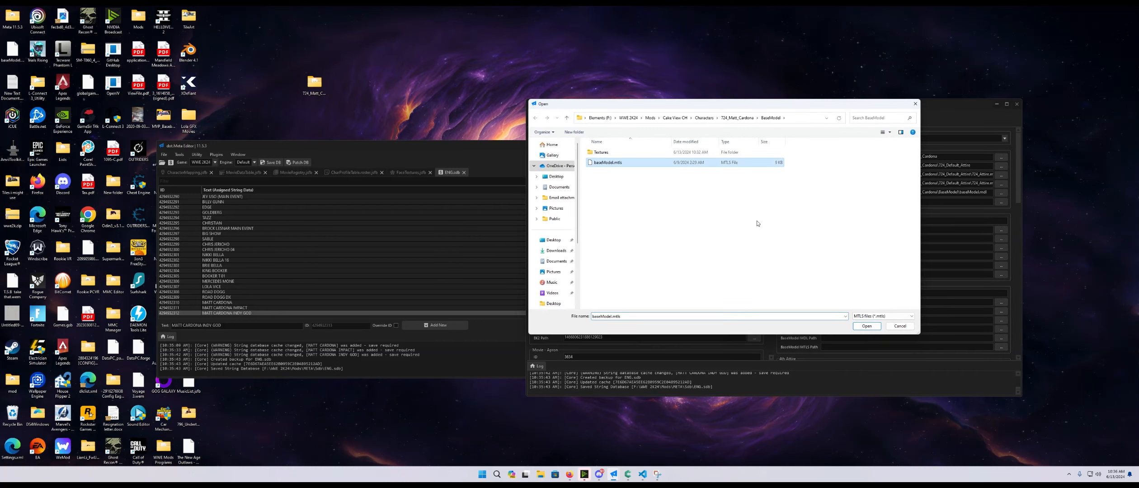
pyautogui.click(866, 326)
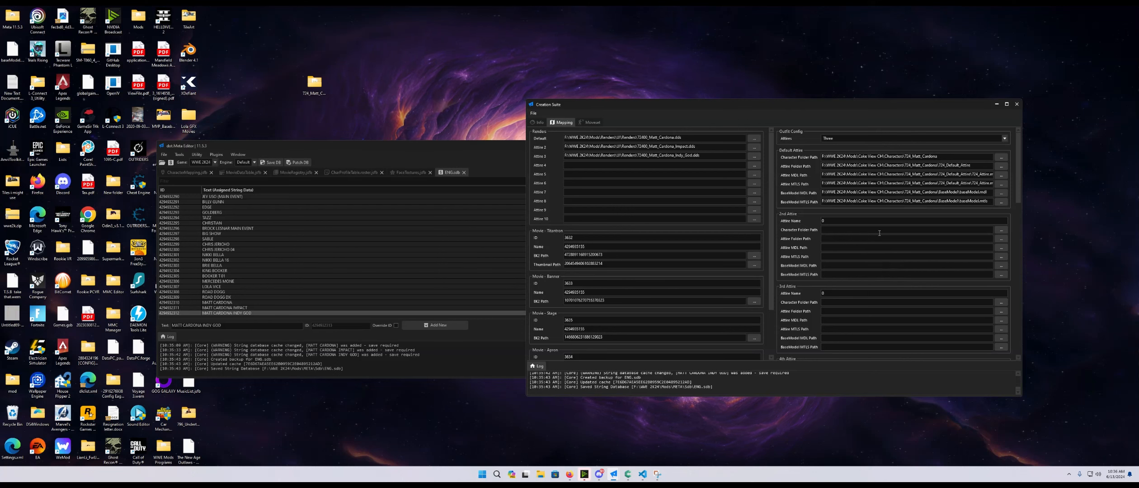
# - Set the 2nd Attire's Character Folder Path to the T24_Matt_Cardona folder
pyautogui.click(1003, 232)
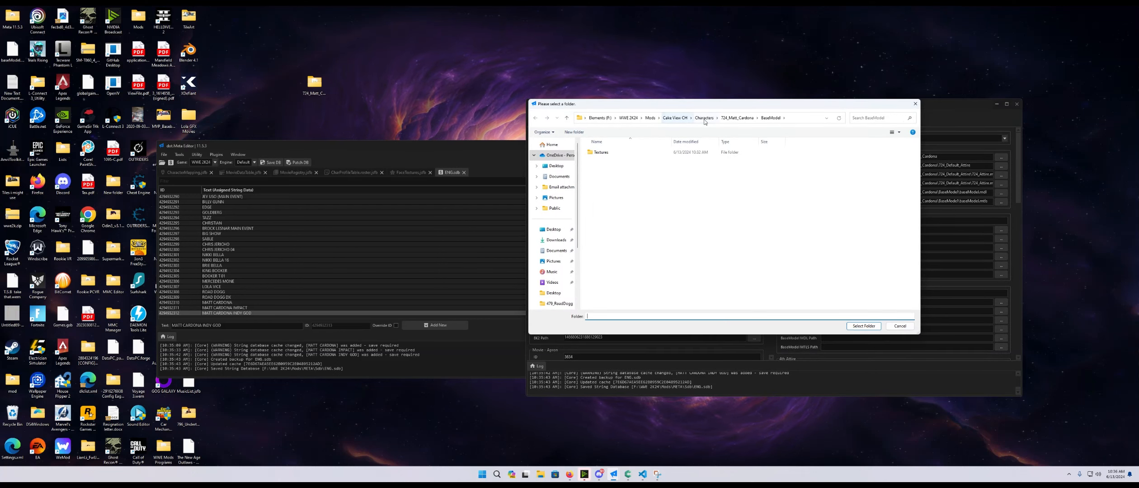
pyautogui.scroll(-3, 642, 240)
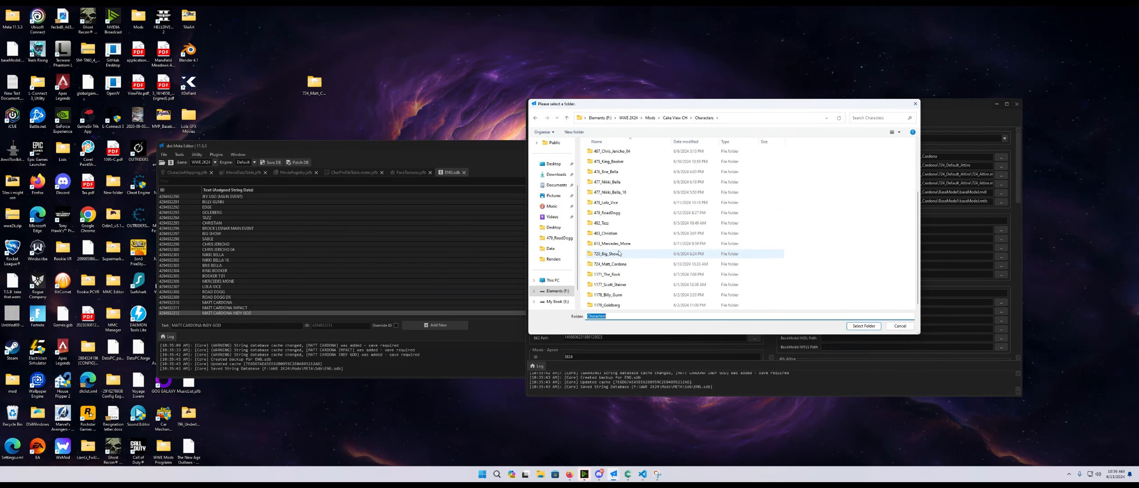
pyautogui.click(618, 263)
pyautogui.click(863, 326)
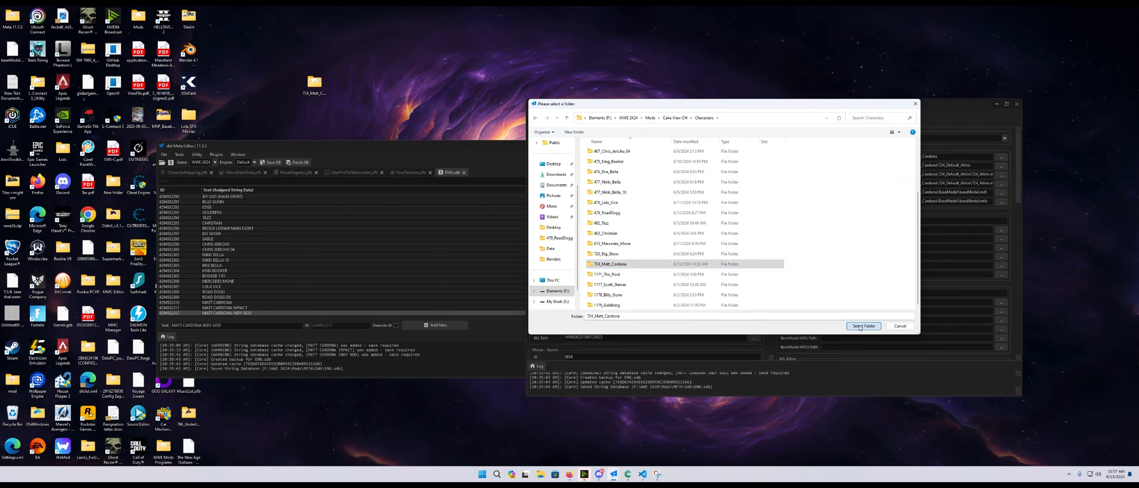
# - Rename the Impact Attire and Indy God Attire folders to T24_Impact Attire and T24_Indy God Attire
pyautogui.click(1001, 238)
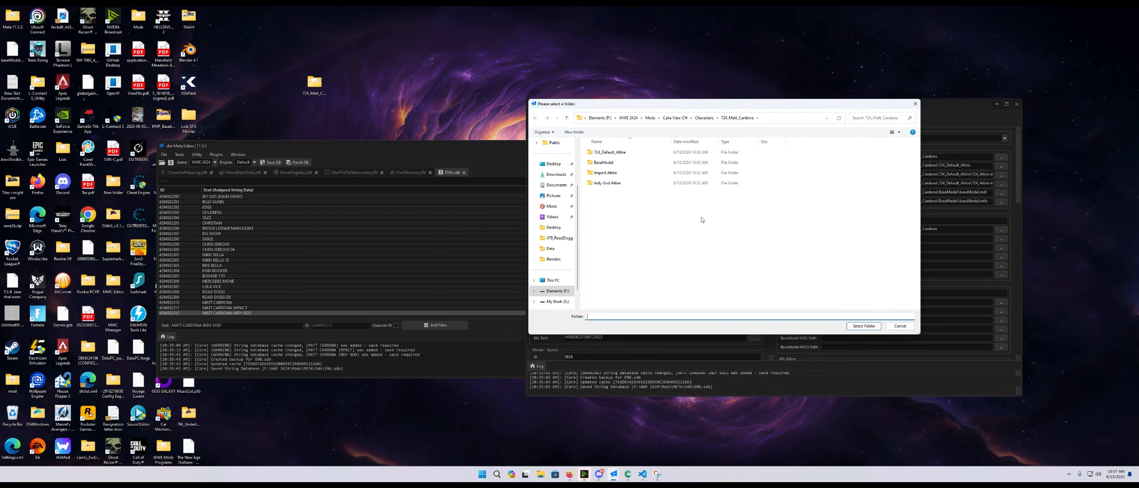
pyautogui.click(610, 173)
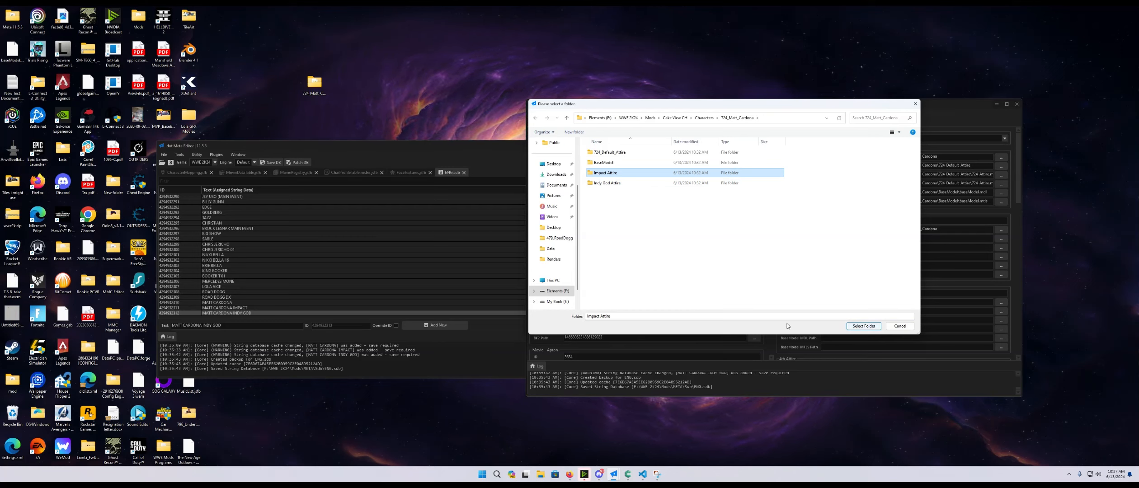
pyautogui.click(601, 175)
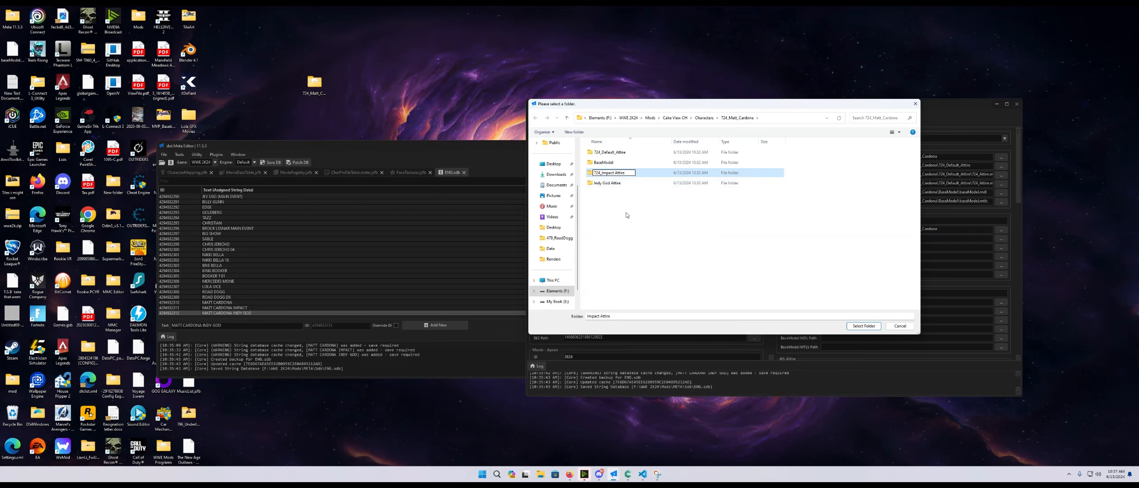
pyautogui.press('Return')
pyautogui.click(611, 185)
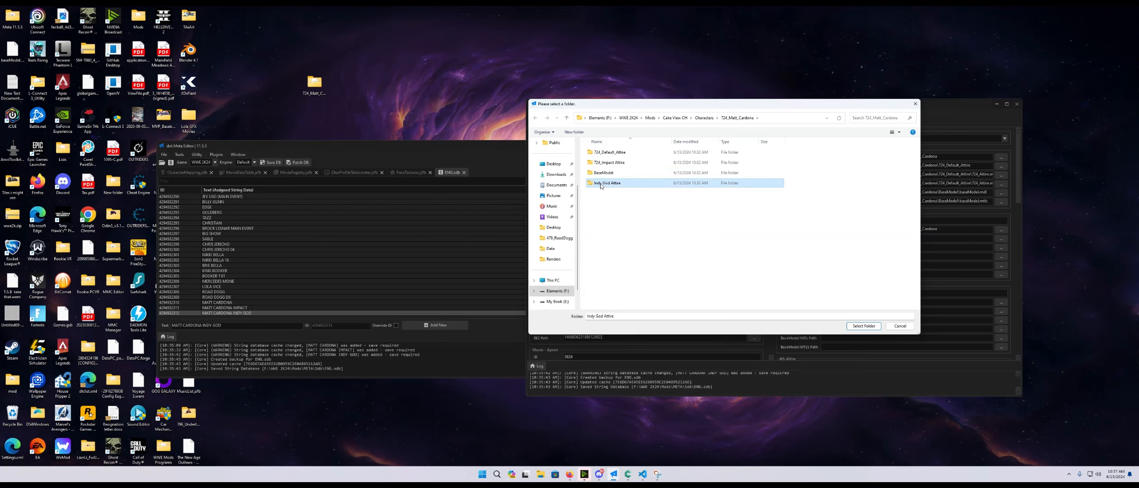
pyautogui.press('F2')
pyautogui.press('Left')
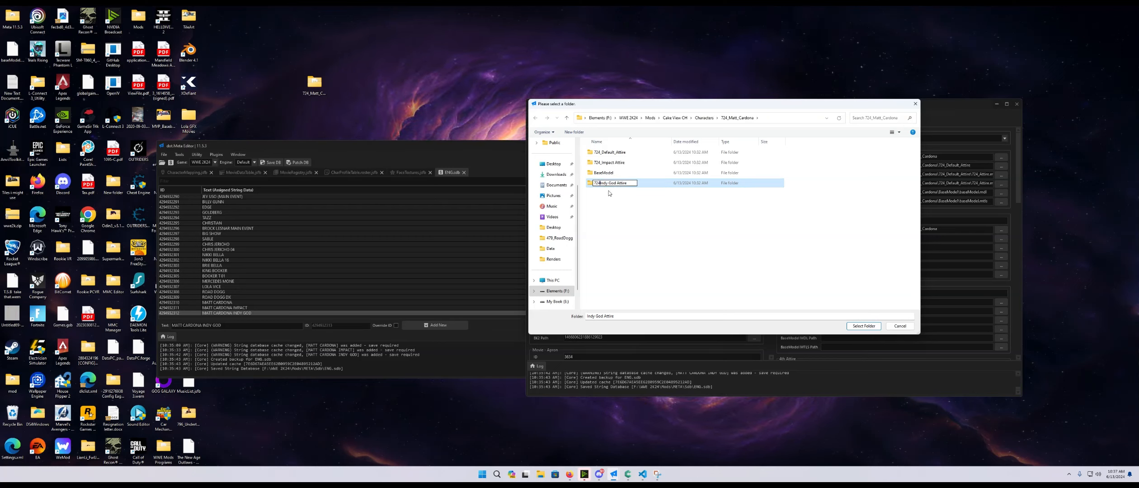
pyautogui.press('Return')
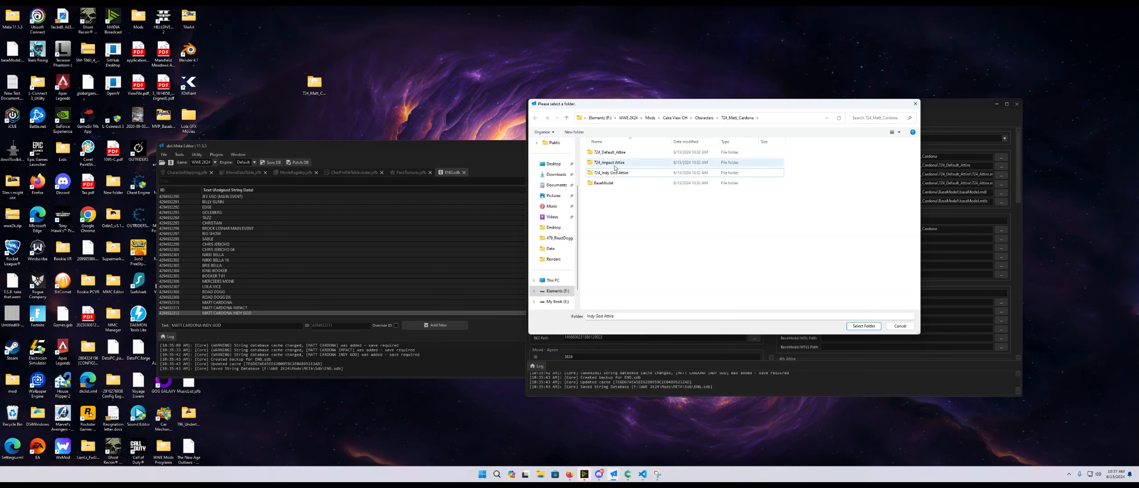
# - Set the 2nd Attire's Attire Folder Path to T24_Impact Attire and its Attire MDL Path to T24_Attire.mdl
pyautogui.press('Up')
pyautogui.click(870, 327)
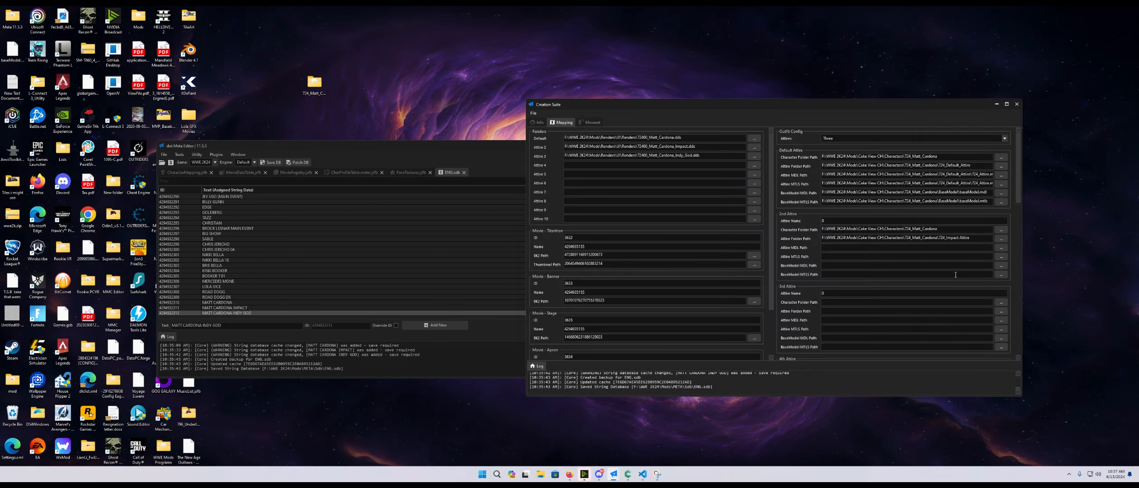
pyautogui.click(1001, 248)
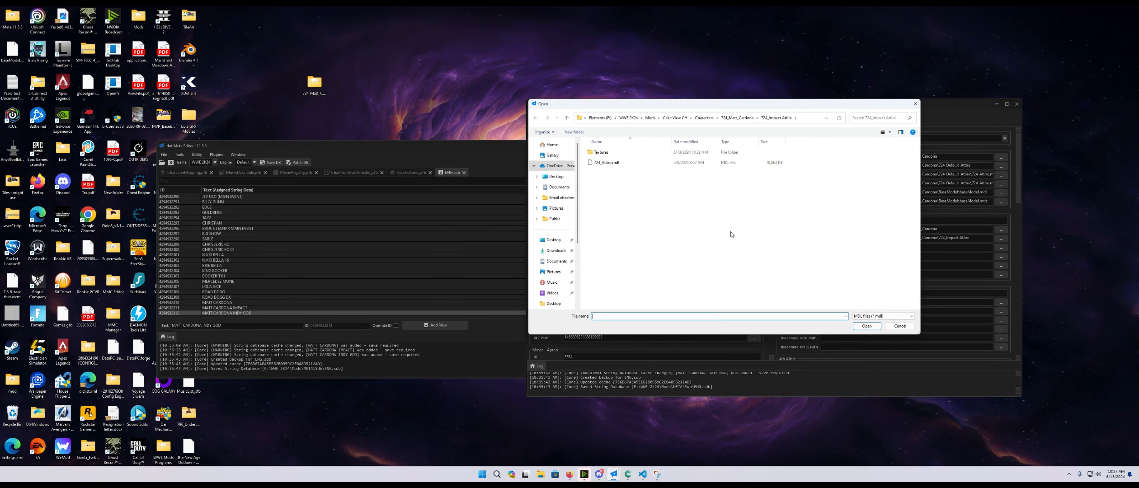
pyautogui.click(621, 164)
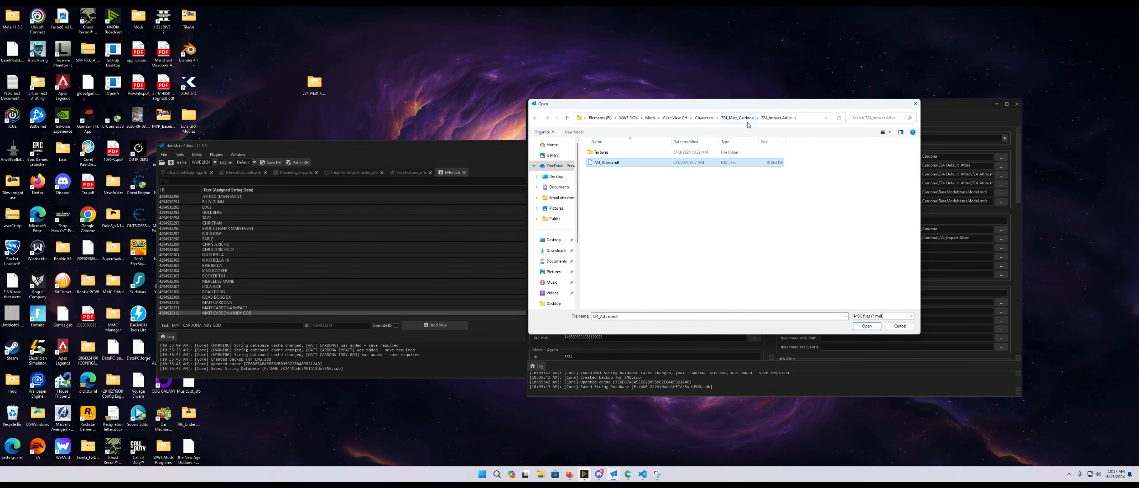
pyautogui.click(866, 326)
# - Set the 2nd Attire's Attire MTLS Path to T24_Attire.mtls from the T24_Impact Attire folder
pyautogui.click(1001, 257)
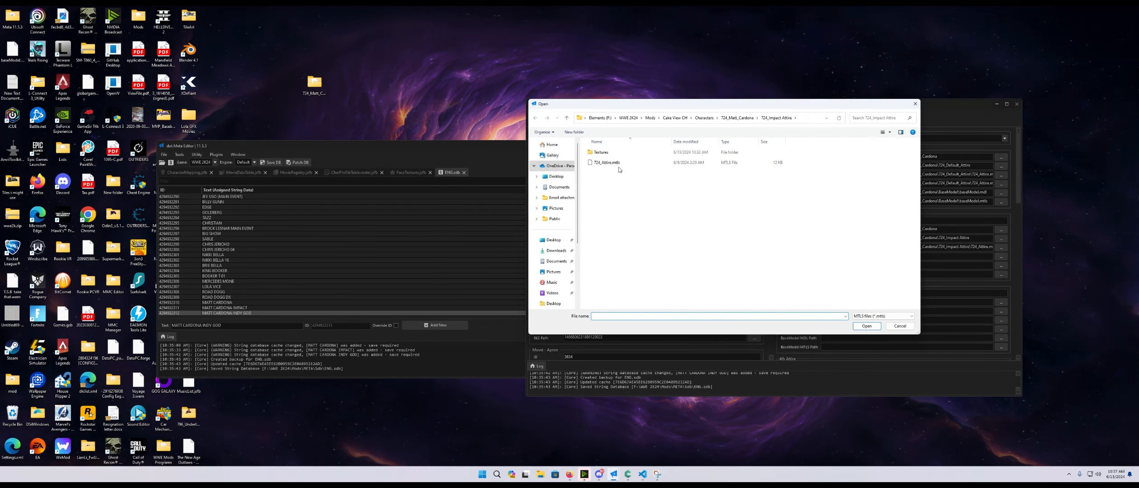
pyautogui.click(678, 165)
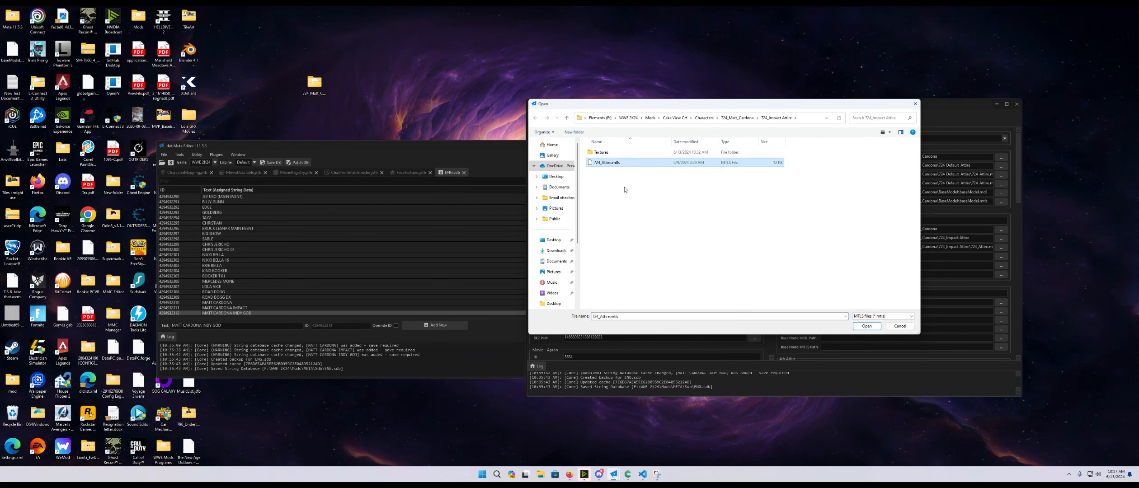
pyautogui.click(858, 327)
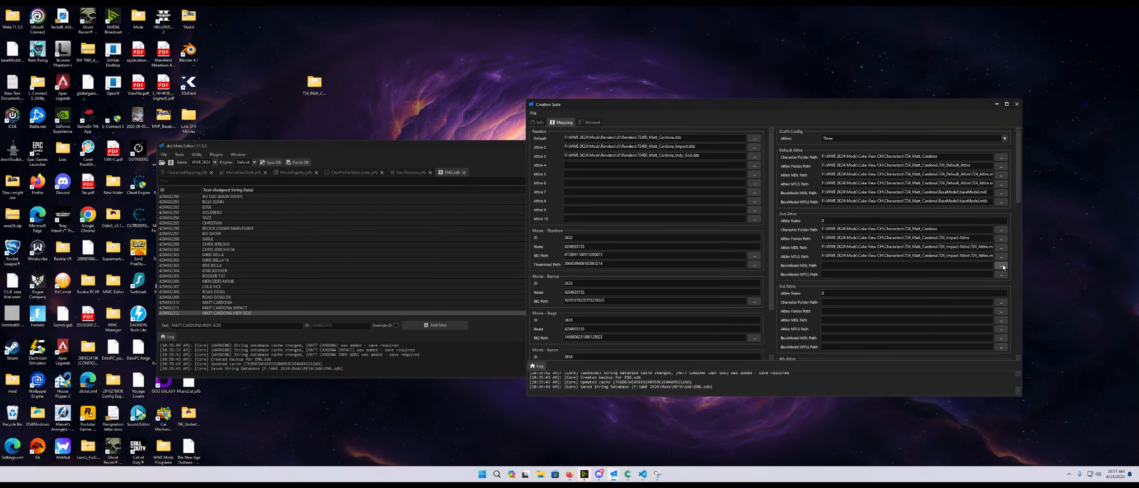
# - Set the 2nd Attire's BaseModel MDL and MTLS paths to baseModel.mdl and baseModel.mtls from the BaseModel folder
pyautogui.click(1002, 266)
pyautogui.click(567, 118)
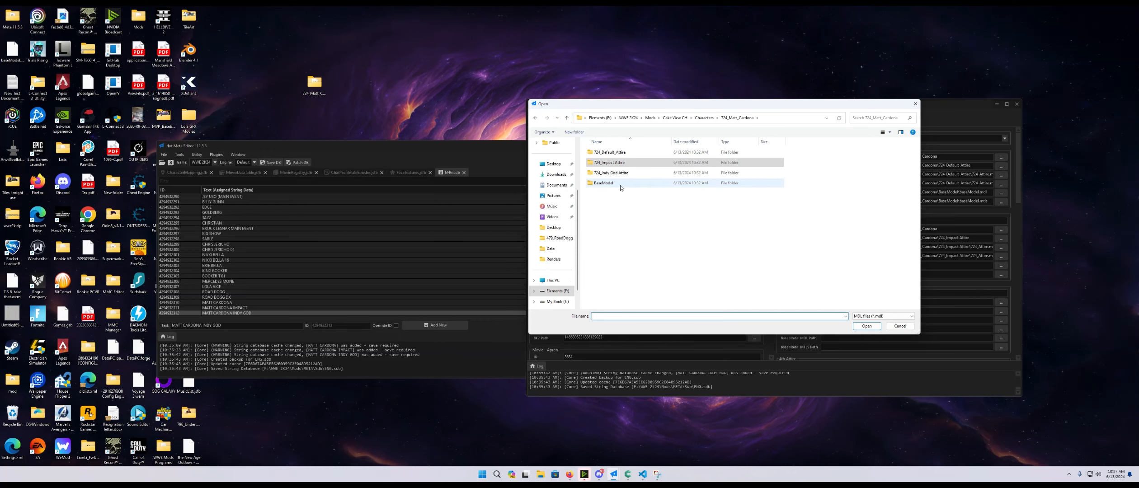
pyautogui.doubleClick(604, 183)
pyautogui.click(618, 164)
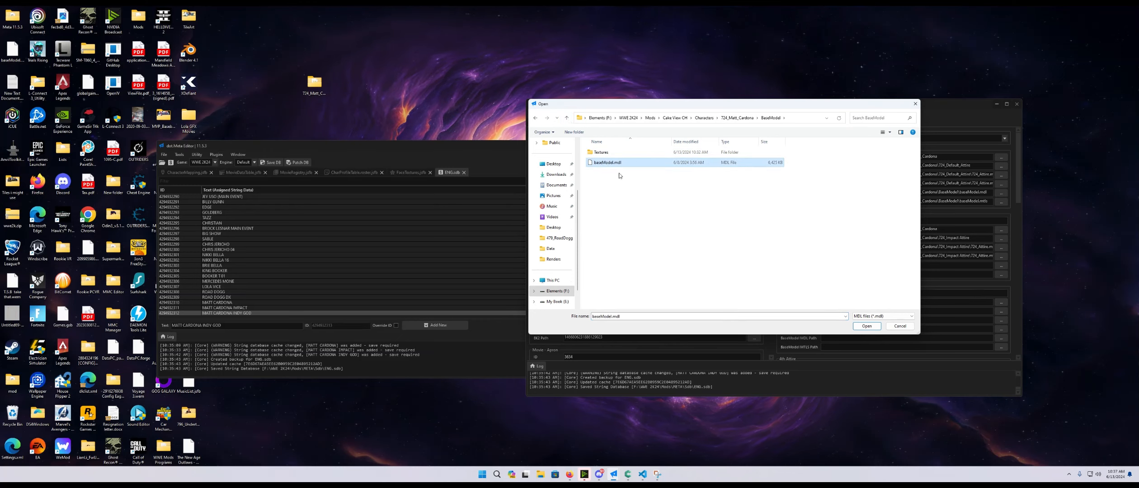
pyautogui.click(867, 326)
pyautogui.click(1001, 274)
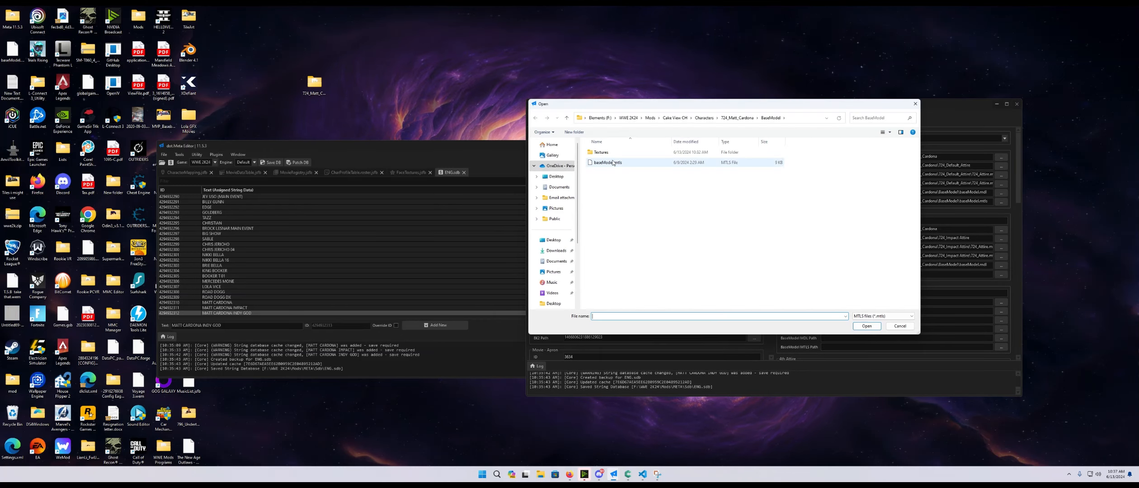
pyautogui.click(613, 163)
pyautogui.click(866, 325)
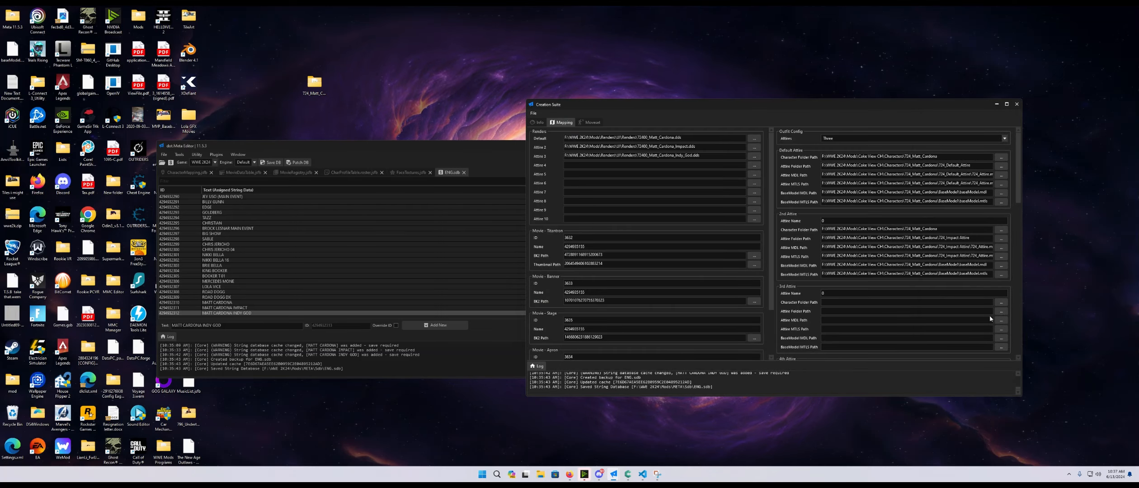
# - Set the 3rd Attire's Character Folder Path to the T24_Matt_Cardona folder
pyautogui.click(1001, 303)
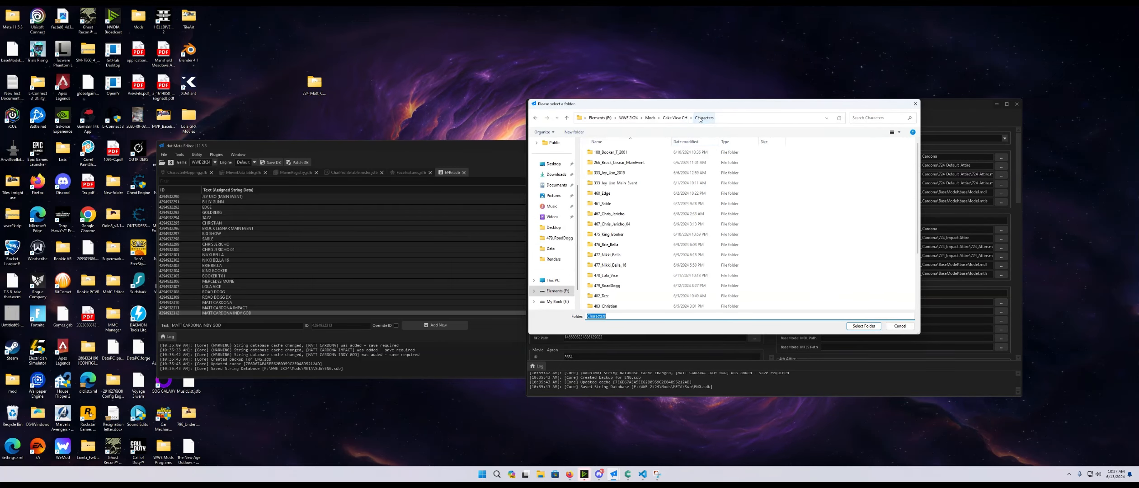
pyautogui.scroll(-3, 639, 250)
pyautogui.click(610, 264)
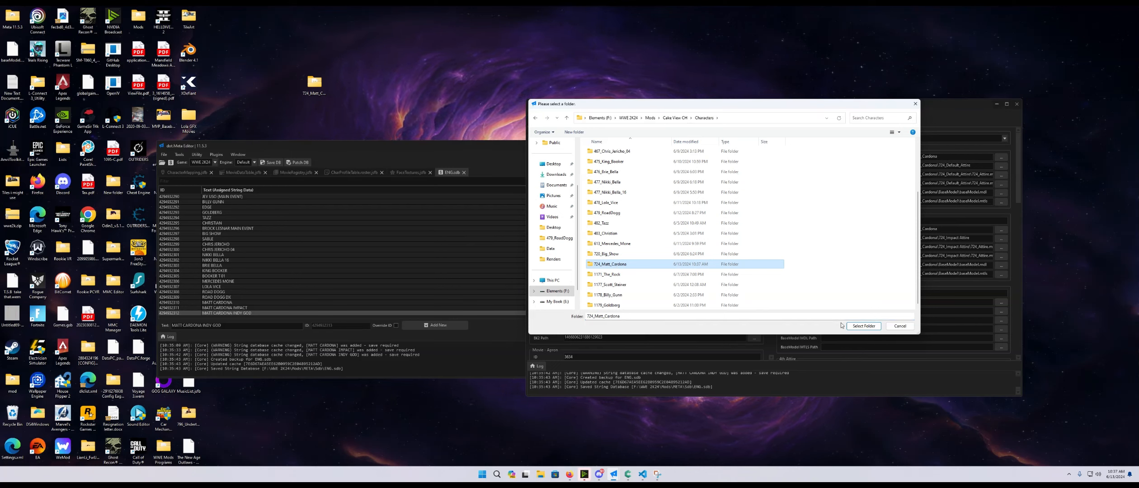
pyautogui.click(864, 326)
# - Set the 3rd Attire's Attire Folder Path to T24_Indy God Attire
pyautogui.click(1002, 312)
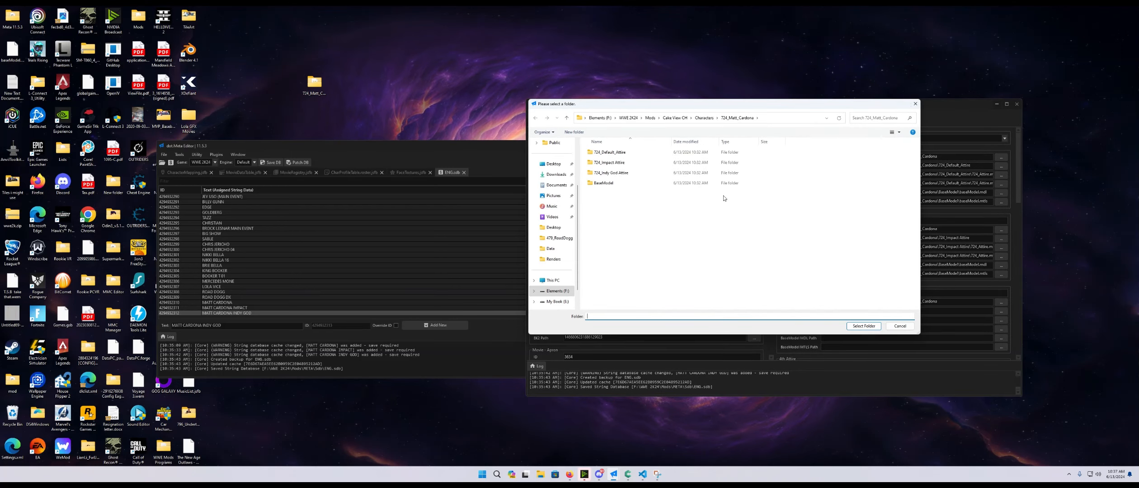
pyautogui.click(618, 175)
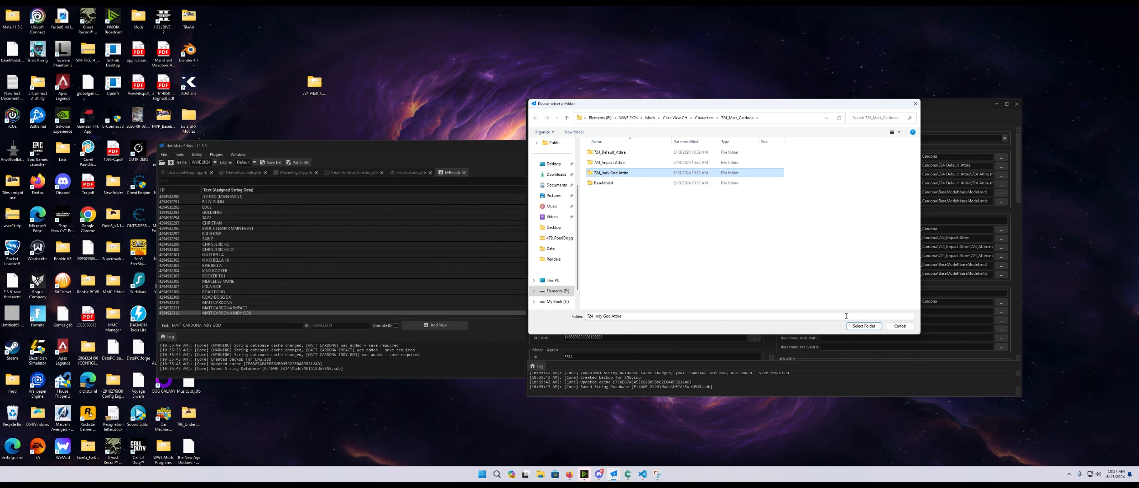
pyautogui.click(864, 327)
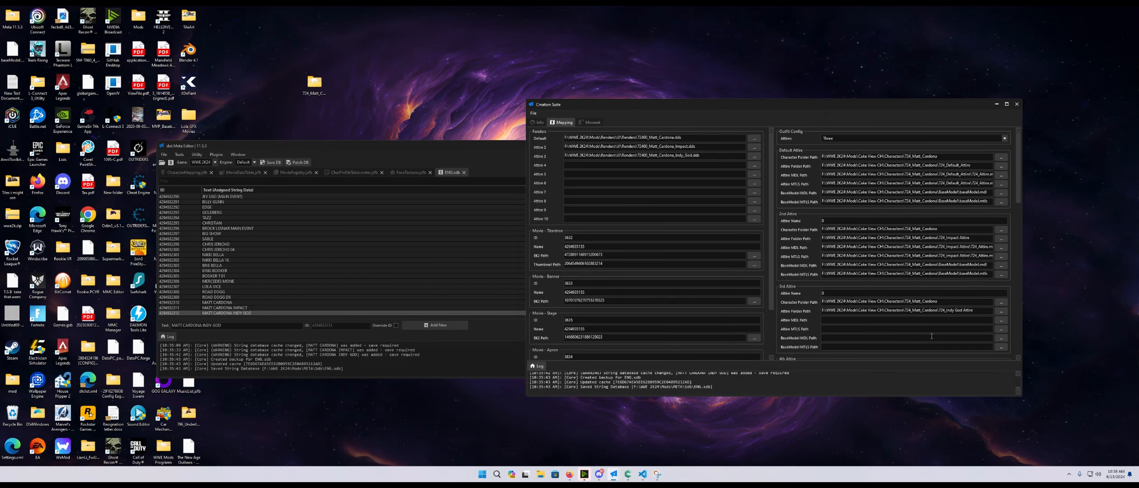
# - Rename the T24_Indy God Attire folder to T24_Indy_God_Attire
pyautogui.click(1001, 320)
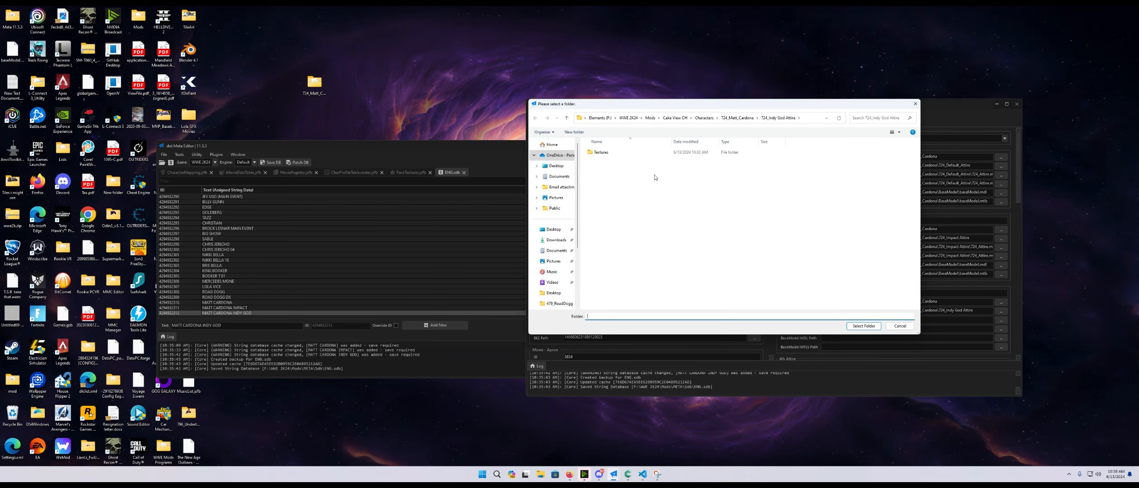
pyautogui.click(737, 118)
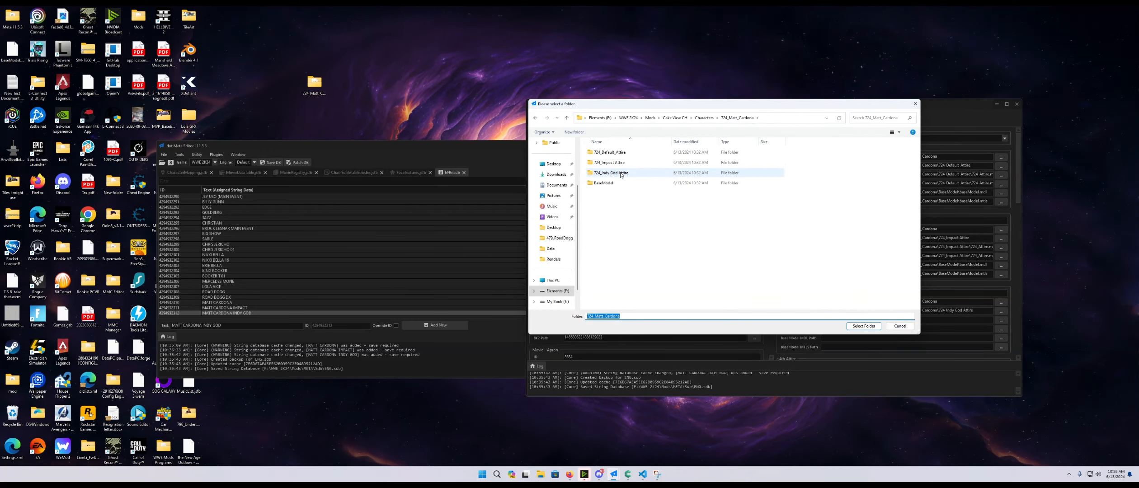
pyautogui.click(621, 174)
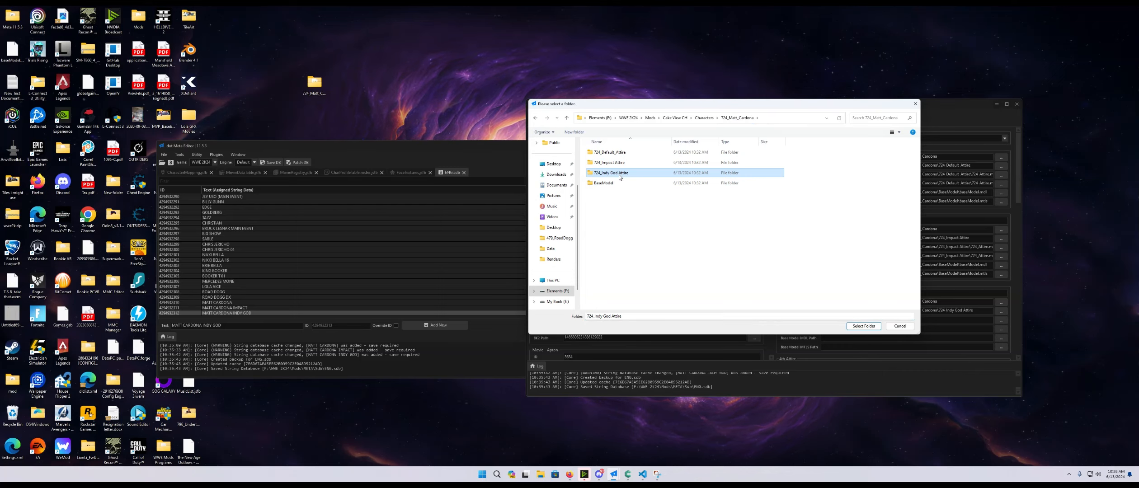
pyautogui.click(620, 174)
pyautogui.press('Home')
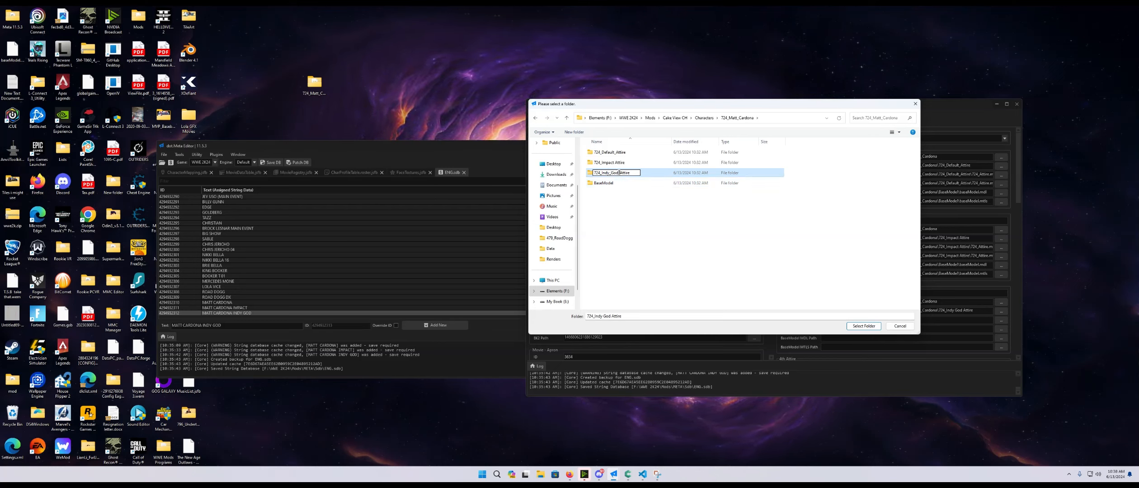
# - Set the 3rd Attire's Attire Folder Path to the T24_Indy_God_Attire folder
pyautogui.click(617, 164)
pyautogui.rightClick(616, 163)
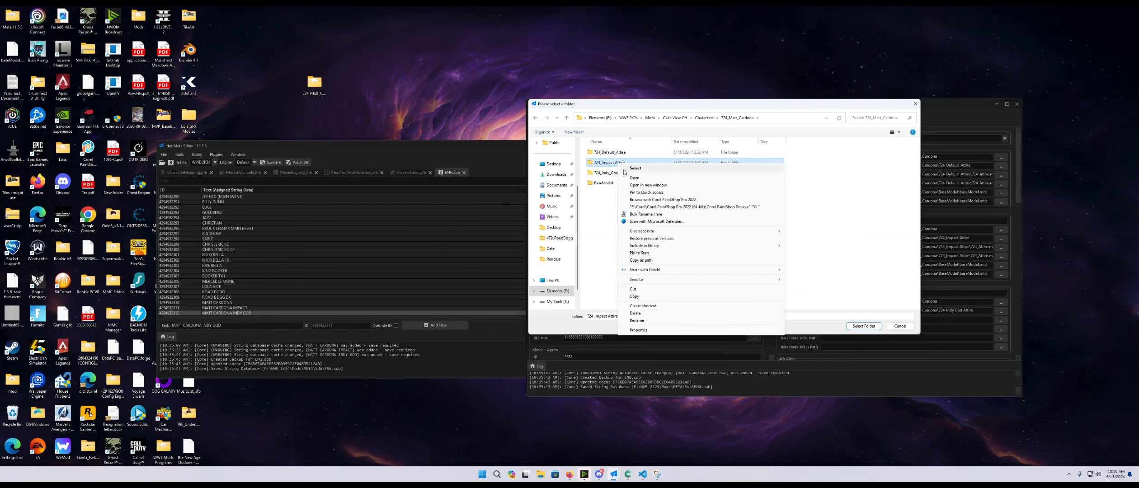
pyautogui.click(596, 251)
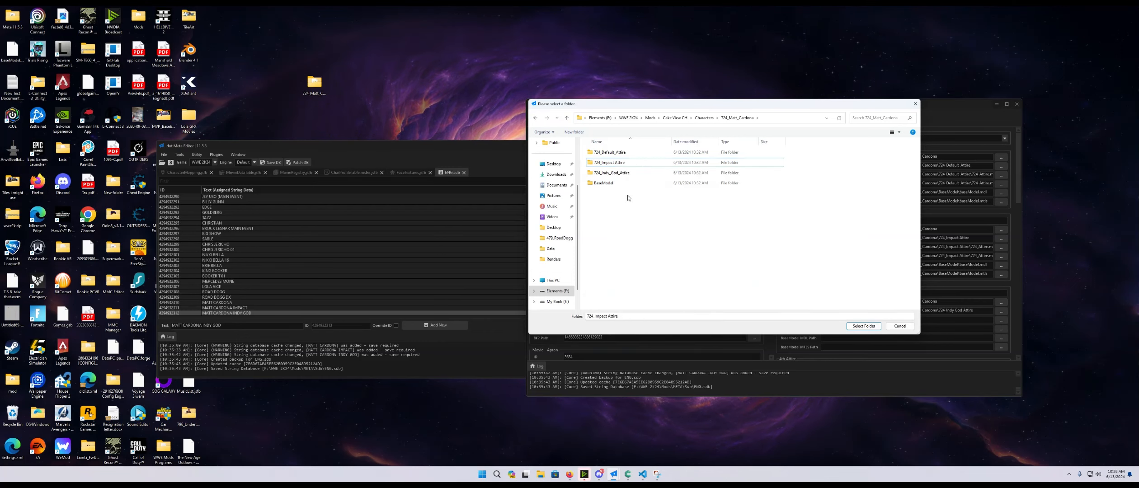
pyautogui.click(611, 173)
pyautogui.click(863, 326)
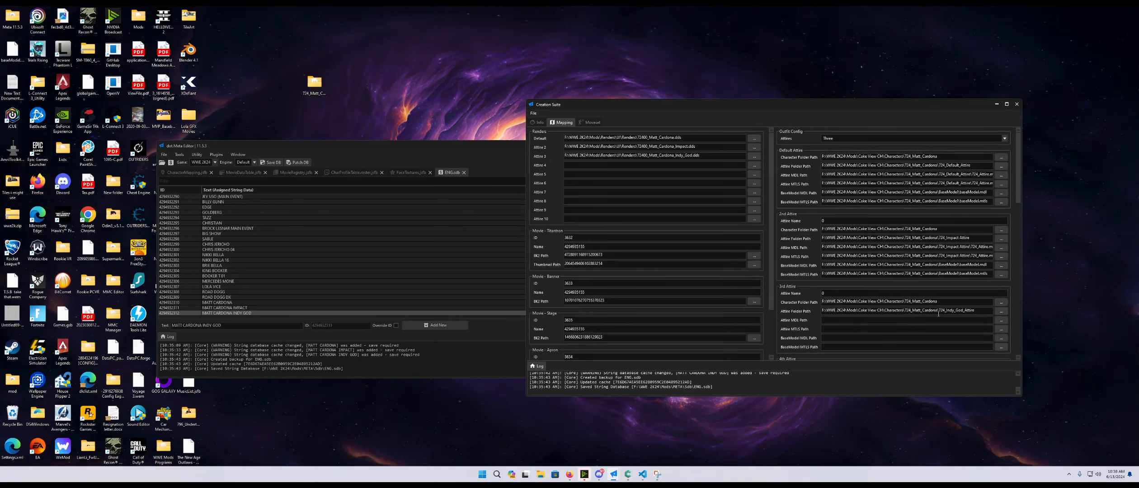
# - Set the 3rd Attire's MDL and MTLS paths to T24_Attire.mdl and T24_Attire.mtls in T24_Indy_God_Attire
pyautogui.click(1001, 321)
pyautogui.click(764, 163)
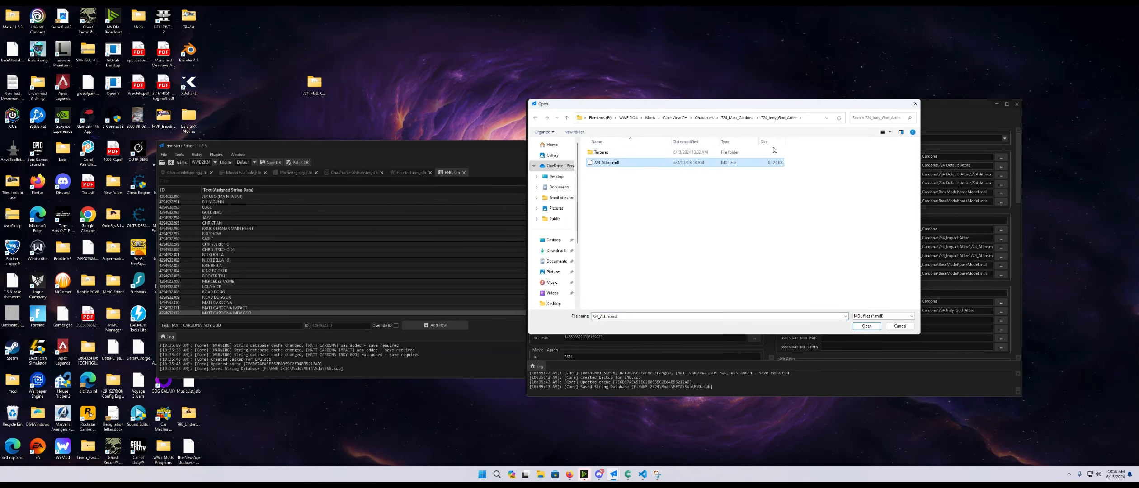
pyautogui.click(864, 329)
pyautogui.click(1001, 329)
pyautogui.click(655, 167)
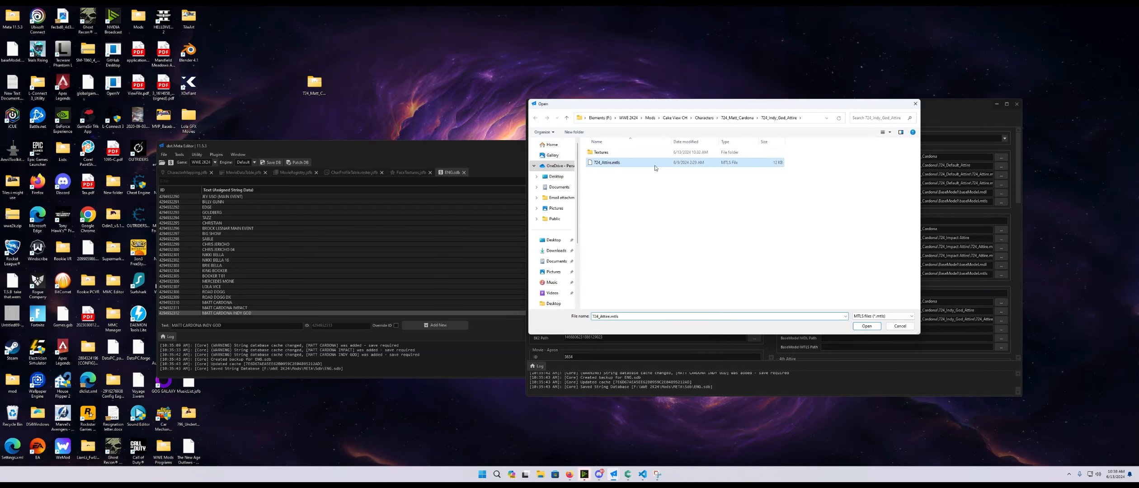
pyautogui.click(867, 326)
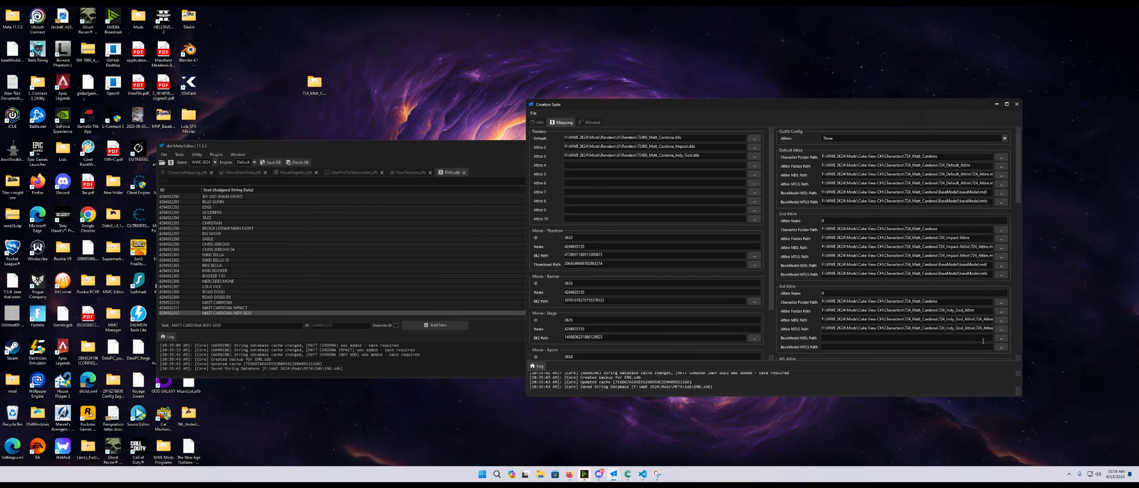
# - Set the 3rd Attire's BaseModel MDL and MTLS paths to baseModel.mdl and baseModel.mtls in the BaseModel folder
pyautogui.click(1002, 339)
pyautogui.click(567, 118)
pyautogui.doubleClick(606, 183)
pyautogui.click(604, 163)
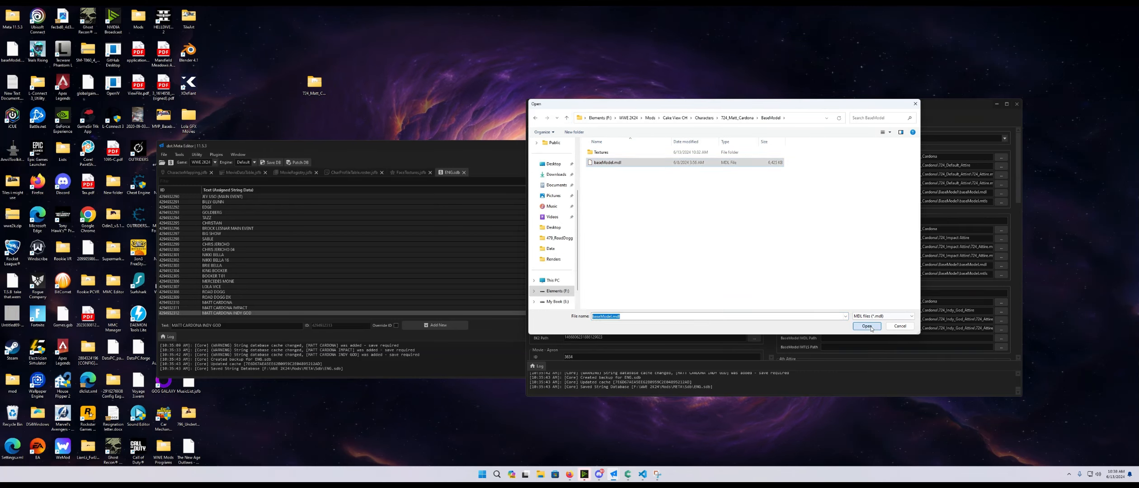
pyautogui.click(867, 326)
pyautogui.click(1001, 347)
pyautogui.click(629, 167)
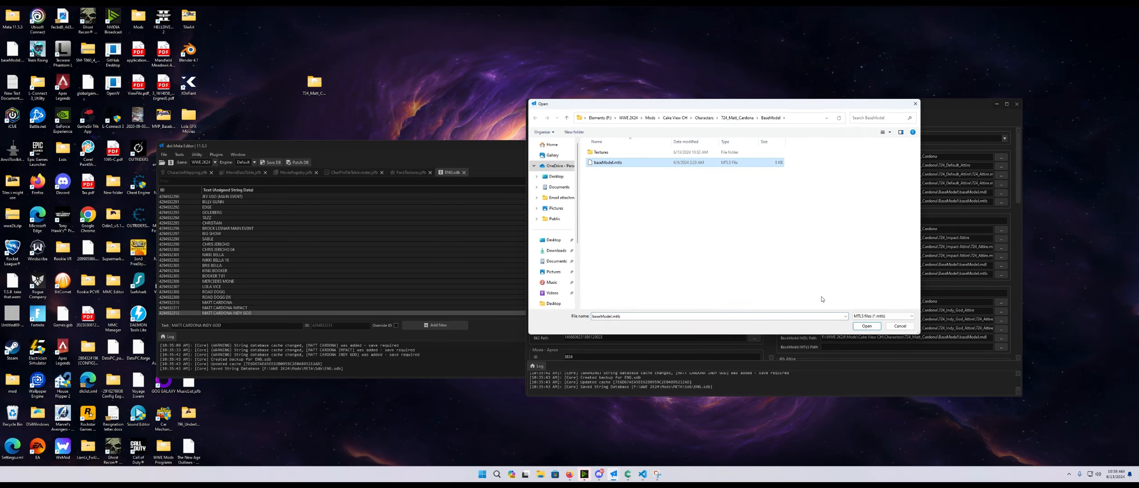
pyautogui.click(864, 326)
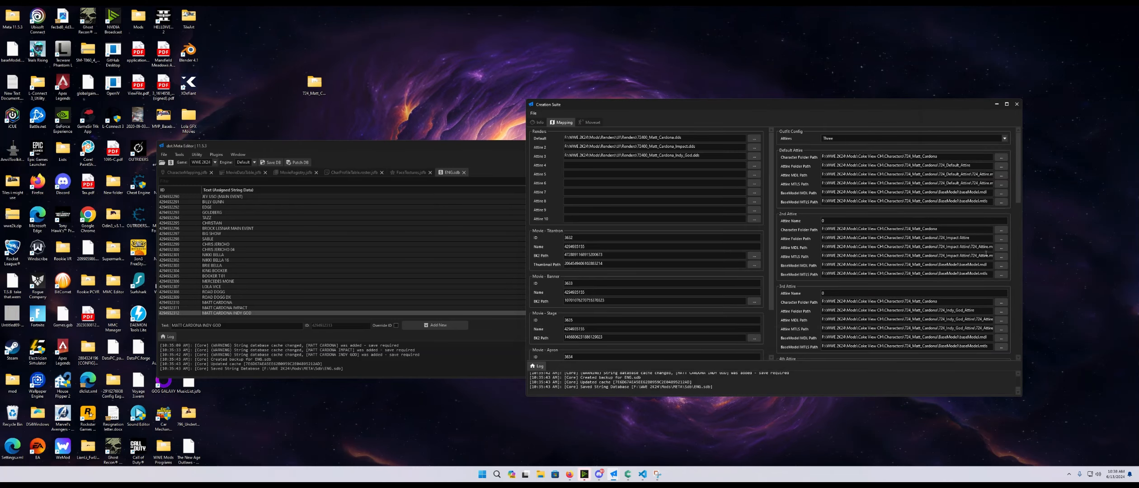
# - Rename the T24_Impact Attire folder to T24_Impact_Attire and set it as the 2nd Attire's Attire Folder Path
pyautogui.click(1002, 239)
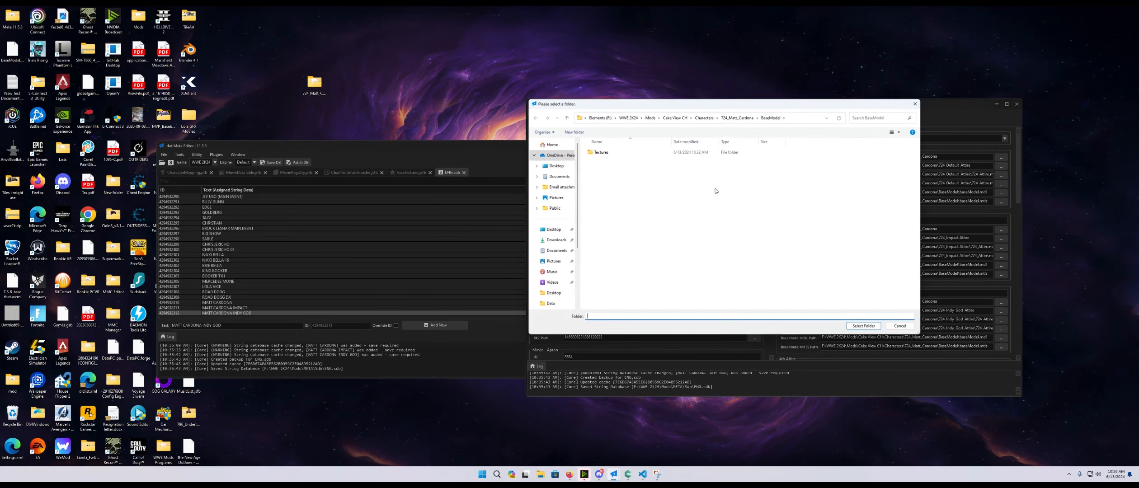
pyautogui.click(738, 117)
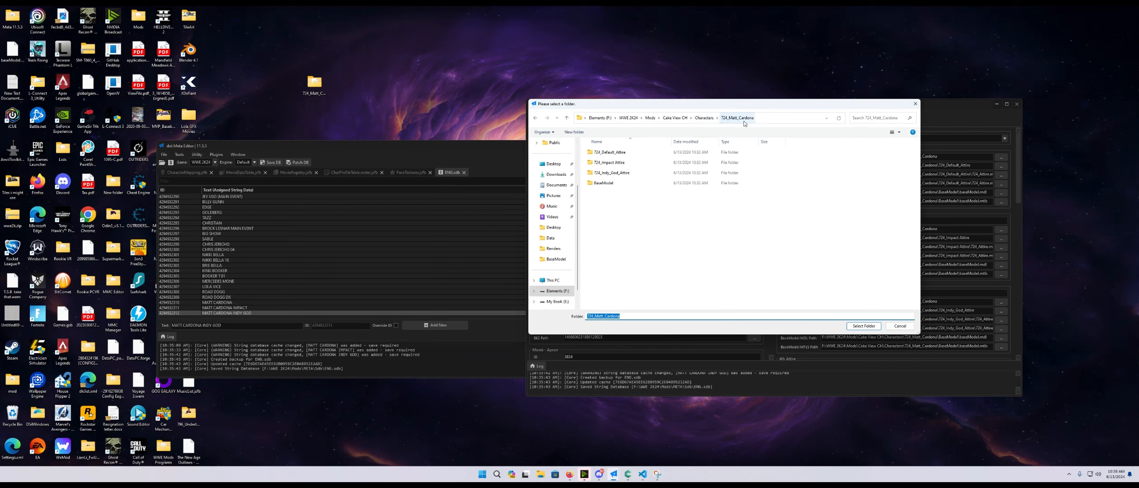
pyautogui.click(617, 166)
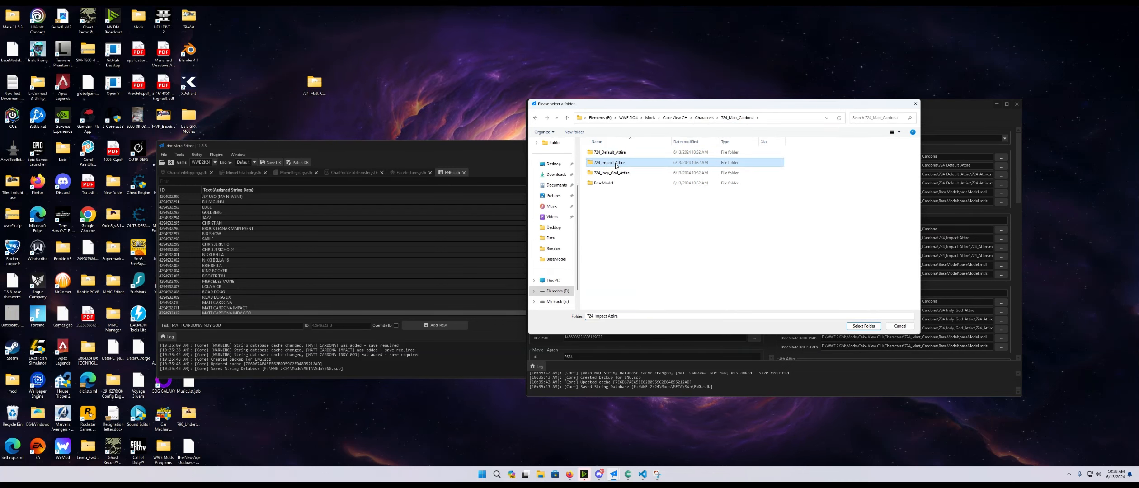
pyautogui.click(616, 163)
pyautogui.click(614, 164)
pyautogui.press('BackSpace')
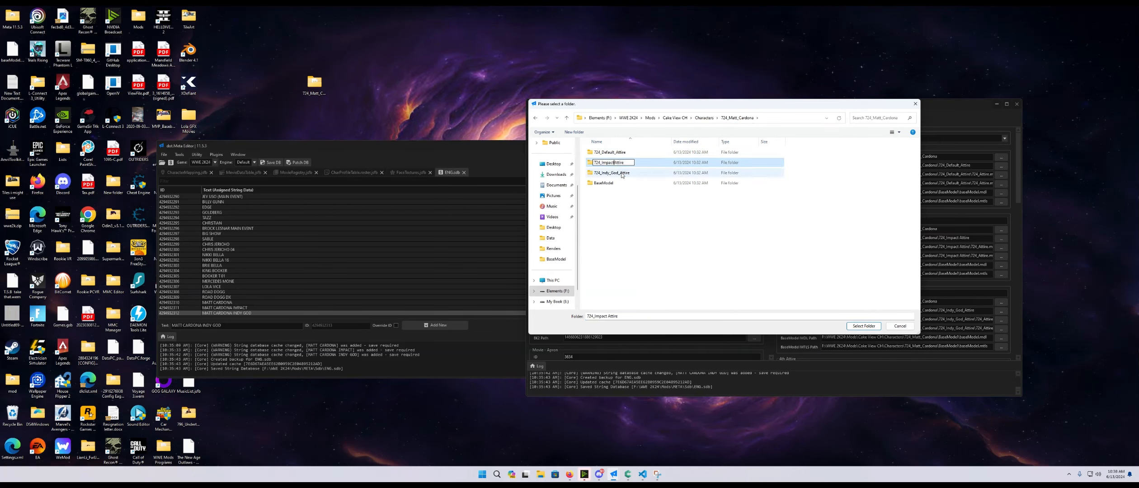
pyautogui.write('_')
pyautogui.press('Return')
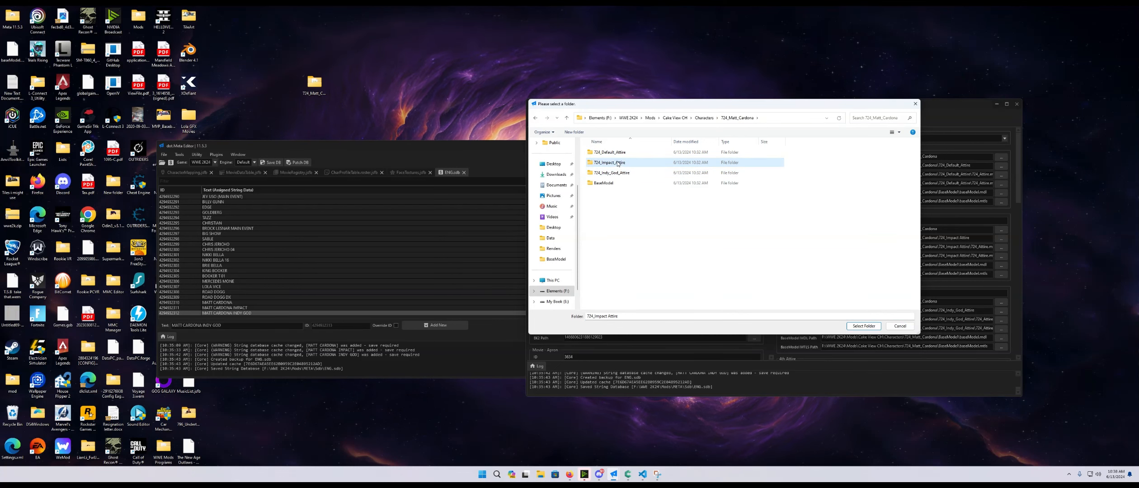
pyautogui.click(864, 326)
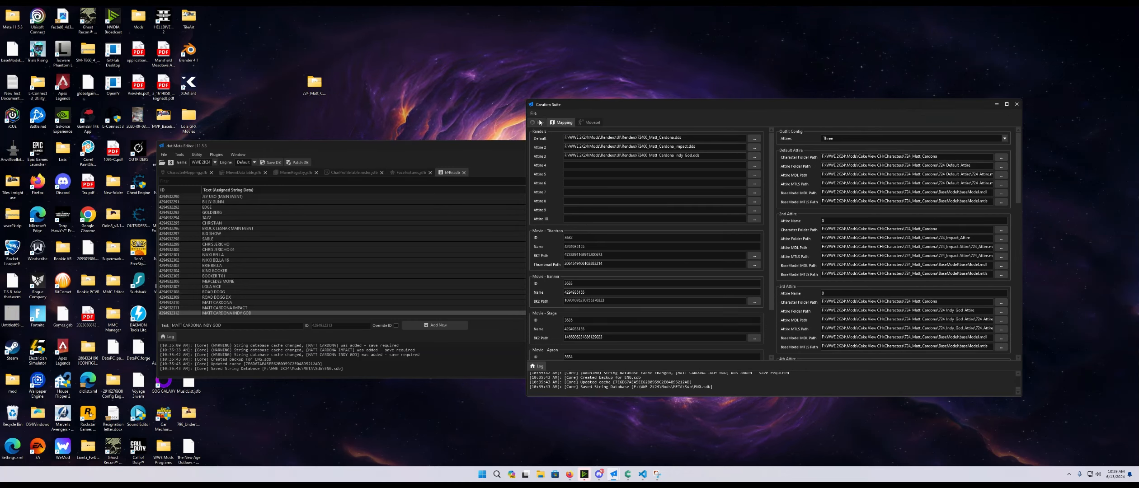
# - Save the profile over Matt Cardona.json in the desktop T24_Matt_Cardona folder and close the Creation Suite
pyautogui.click(551, 138)
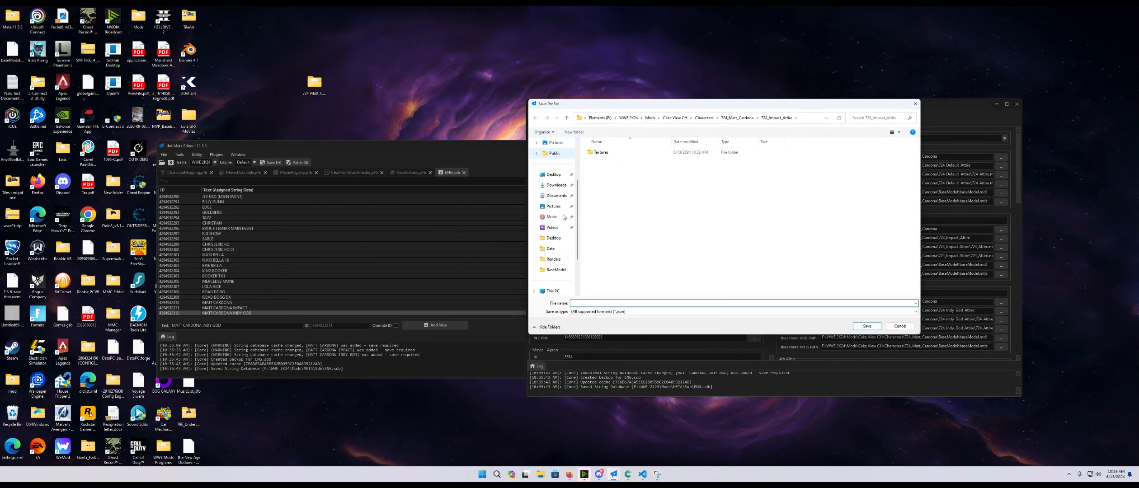
pyautogui.click(554, 179)
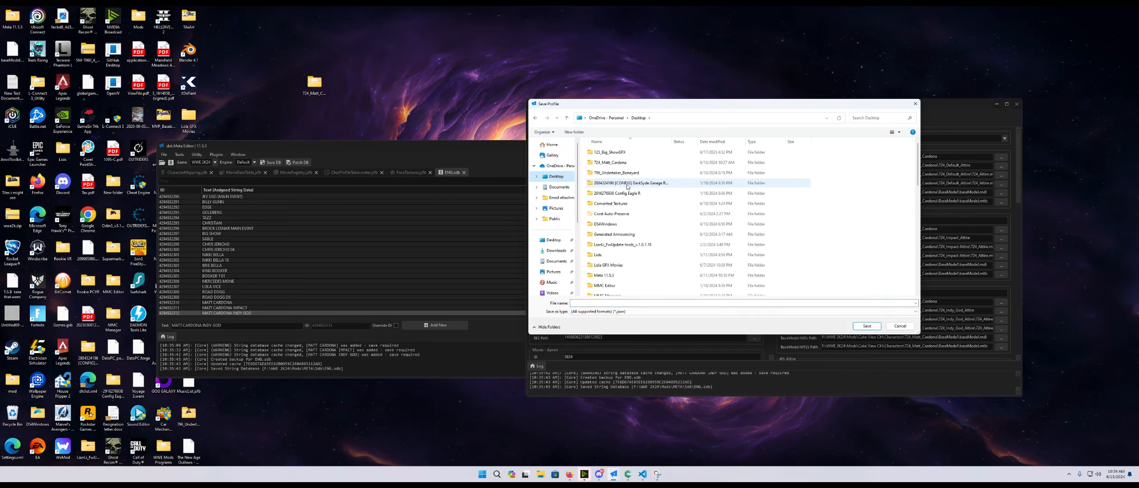
pyautogui.scroll(-5, 623, 217)
pyautogui.scroll(5, 624, 231)
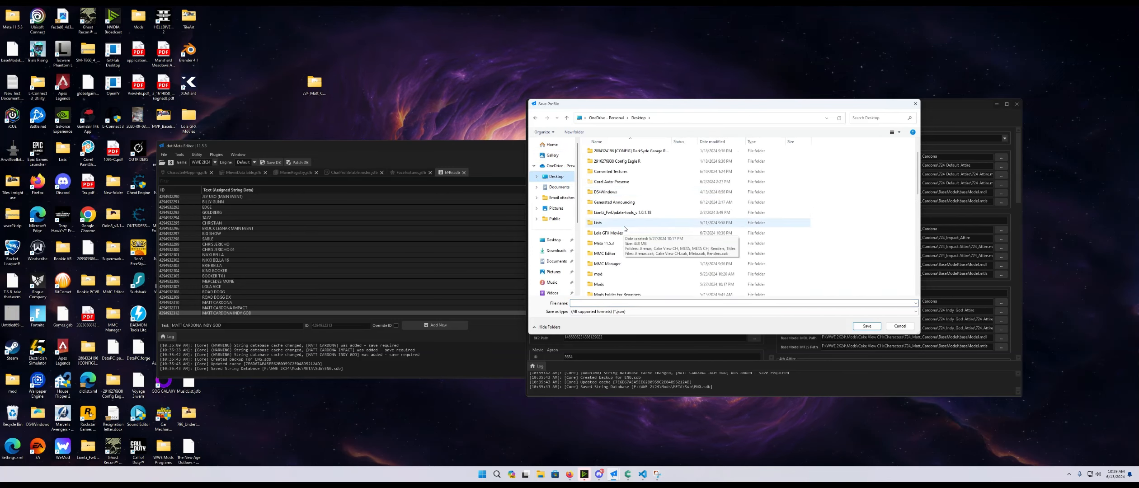
pyautogui.doubleClick(610, 164)
pyautogui.click(610, 213)
pyautogui.click(868, 326)
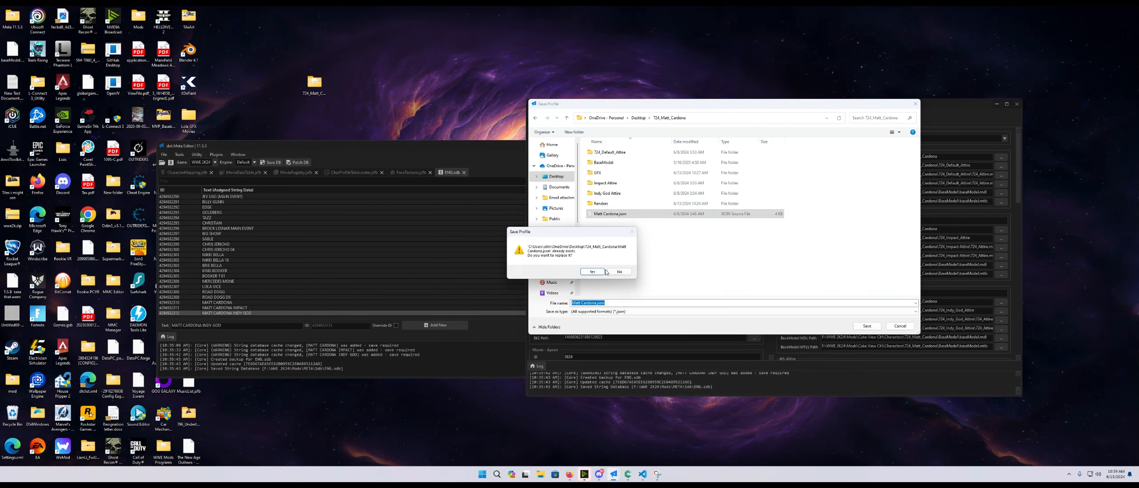
pyautogui.click(592, 272)
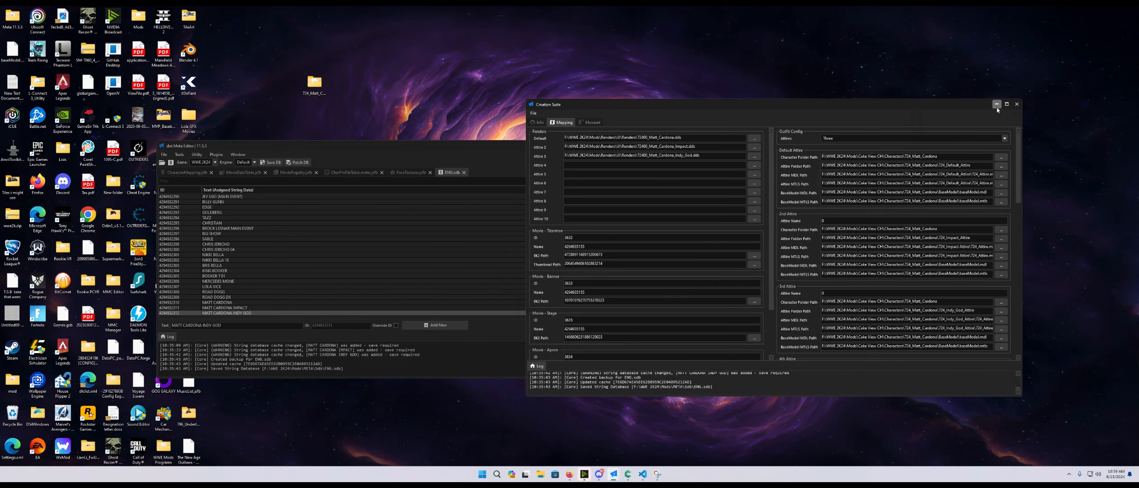
pyautogui.click(1017, 104)
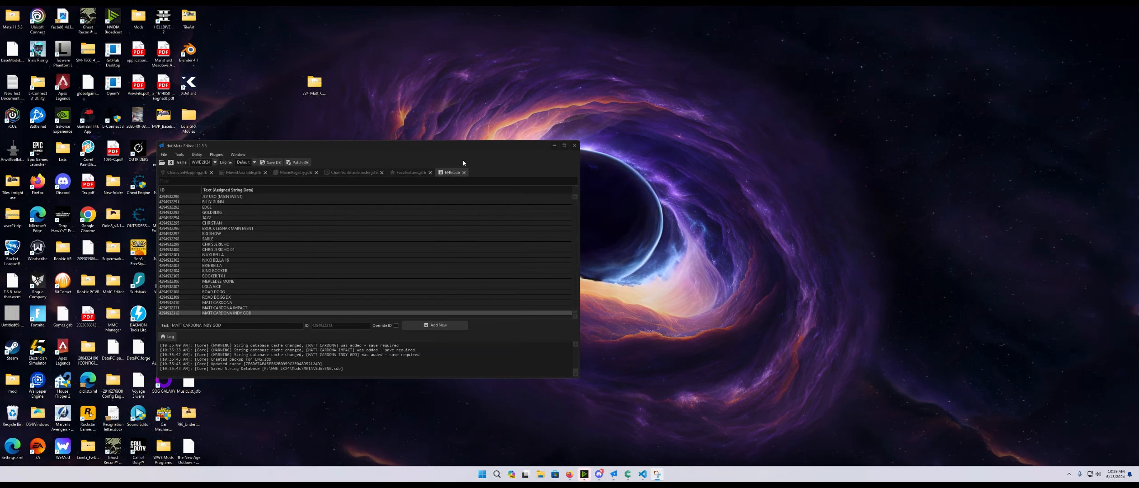
# - Switch to VS Code and look through the open JSON data files, including FaceTextures.json and MusicList.json
pyautogui.click(642, 474)
pyautogui.click(145, 23)
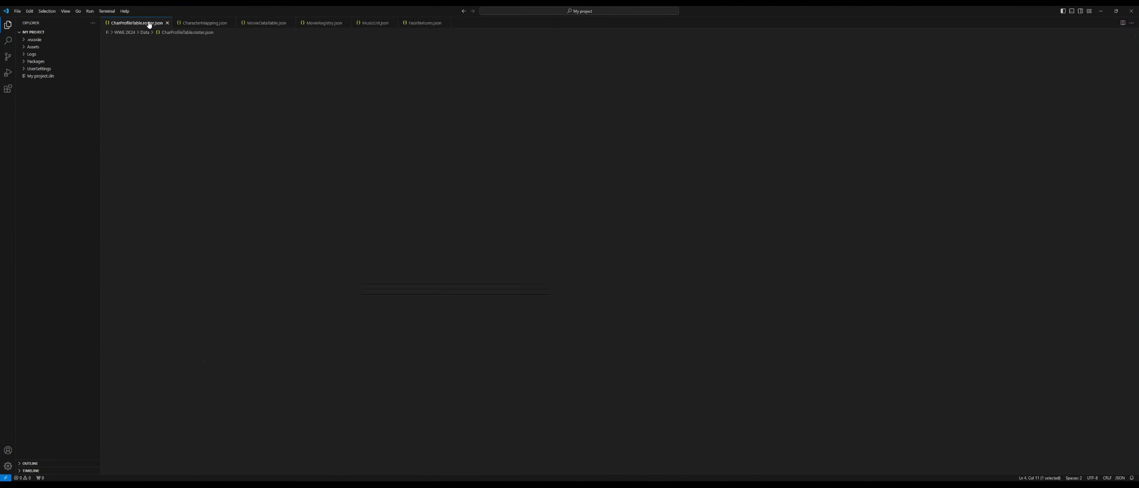
pyautogui.click(199, 23)
pyautogui.click(262, 23)
pyautogui.click(319, 23)
pyautogui.click(373, 23)
pyautogui.click(423, 22)
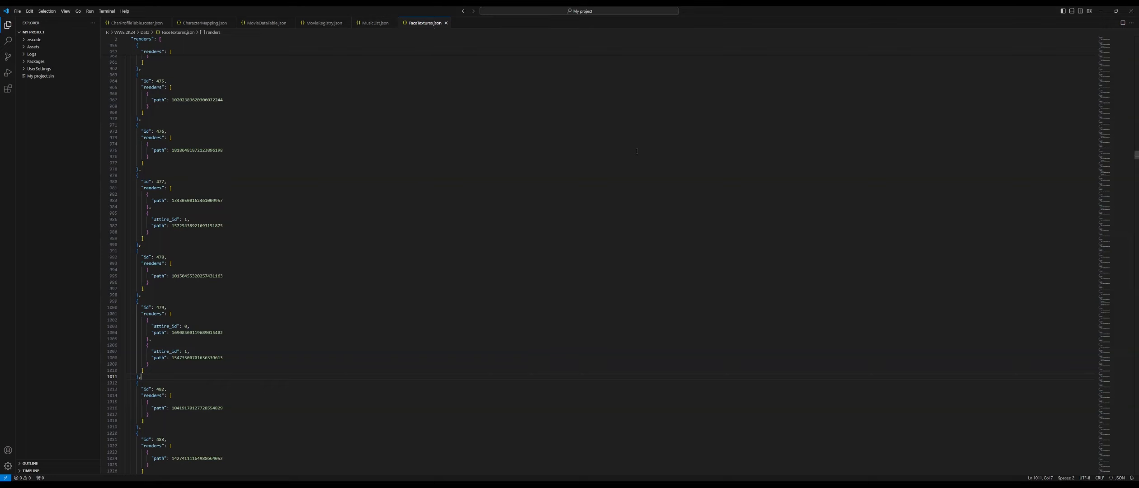
pyautogui.click(375, 24)
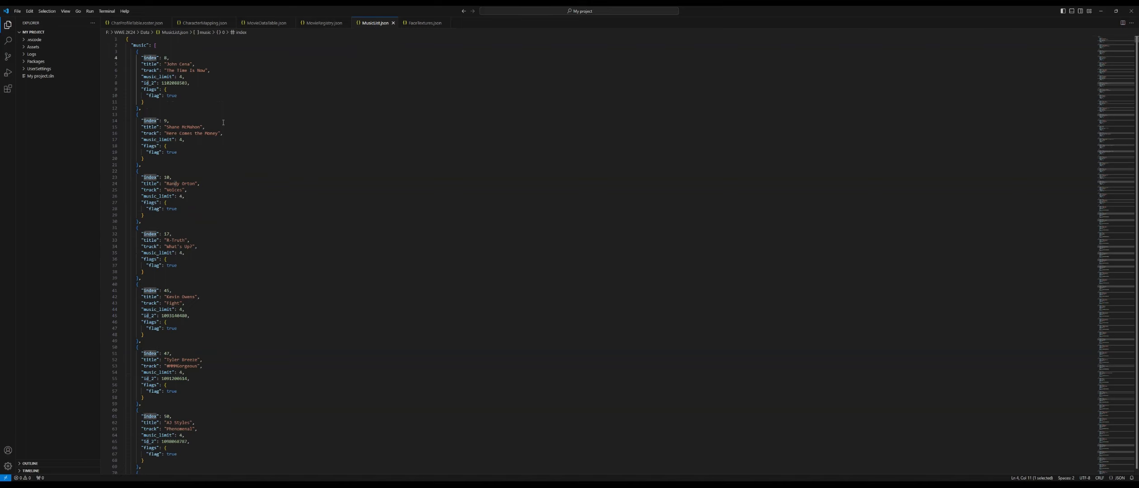